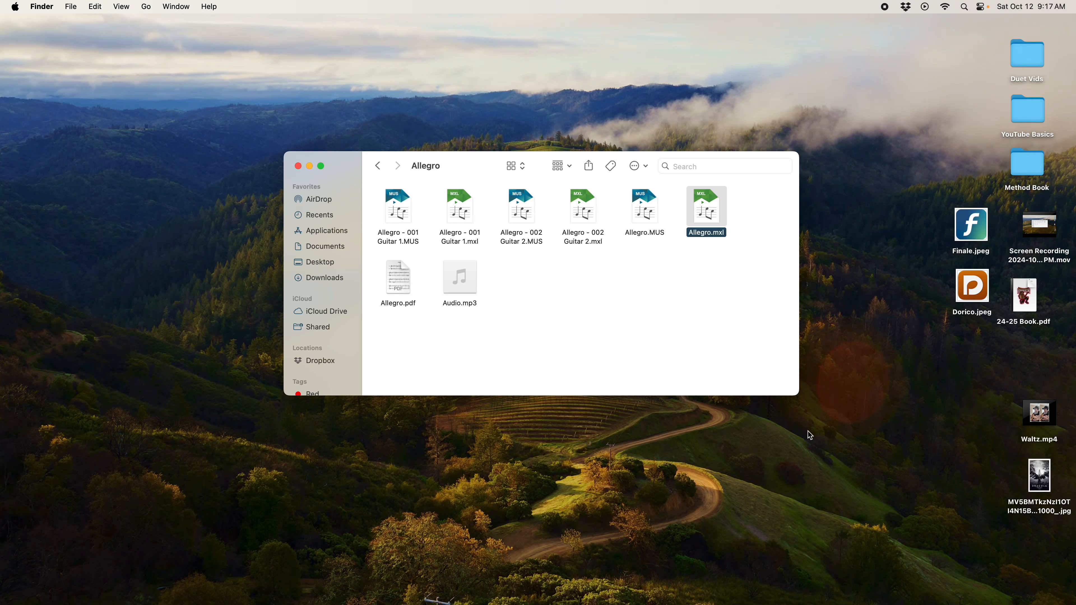
Step: Open the Allegro.mxl file from the Allegro folder in Dorico 5
right_click(704, 207)
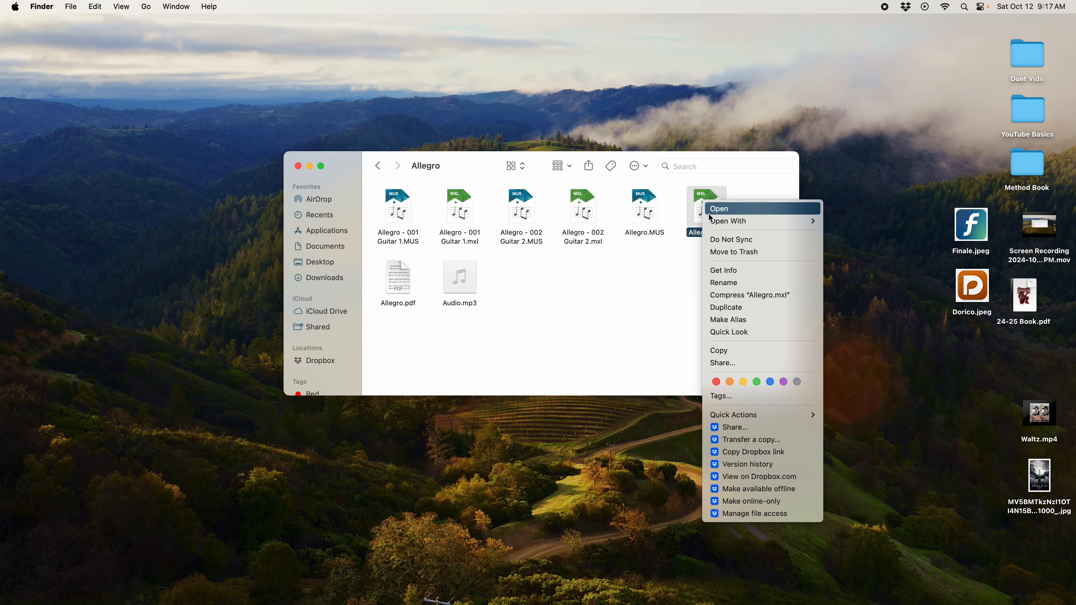
mouse_move(798, 225)
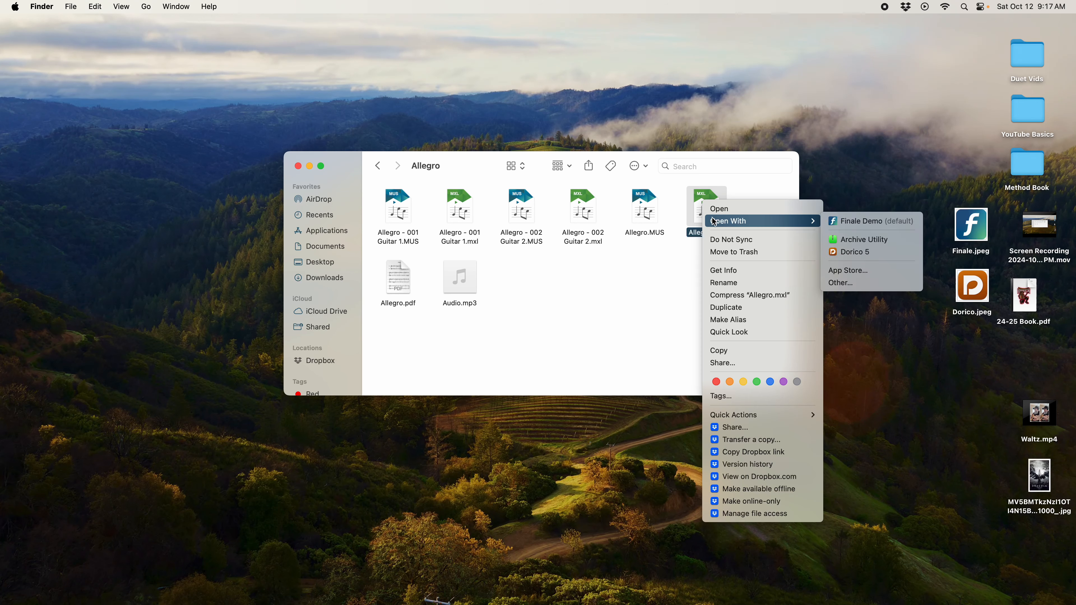
click(860, 255)
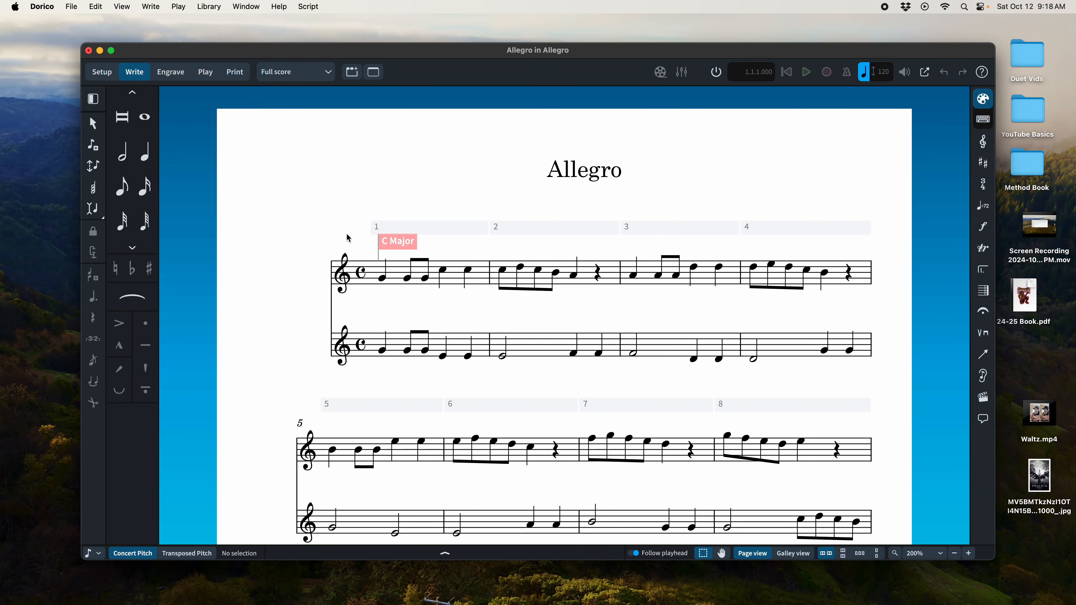
Step: Switch the score view from the full score to the Guitar 1 layout
click(320, 73)
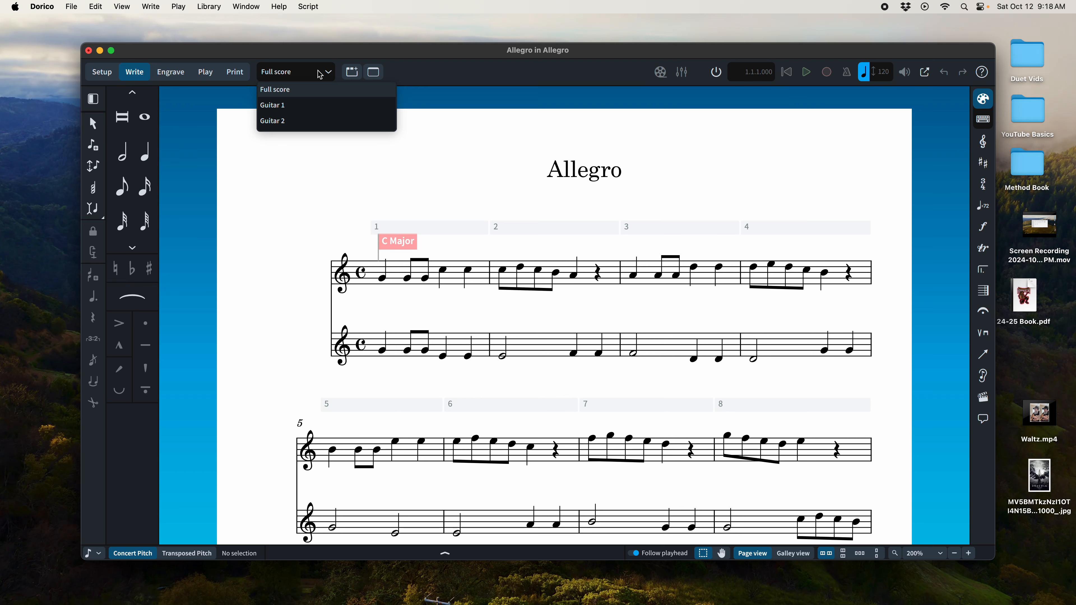
click(472, 250)
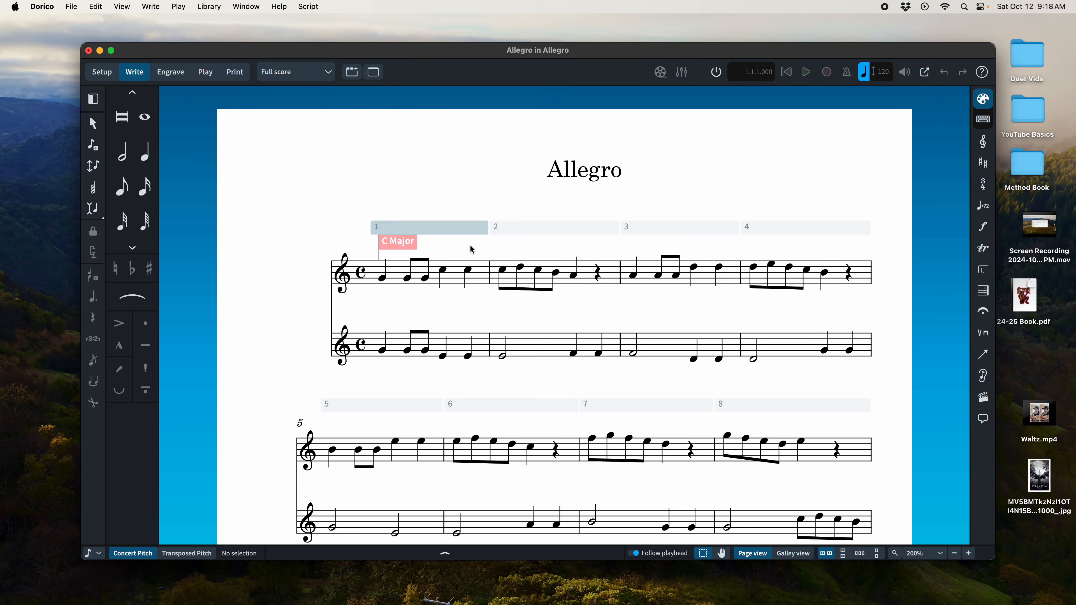
click(326, 74)
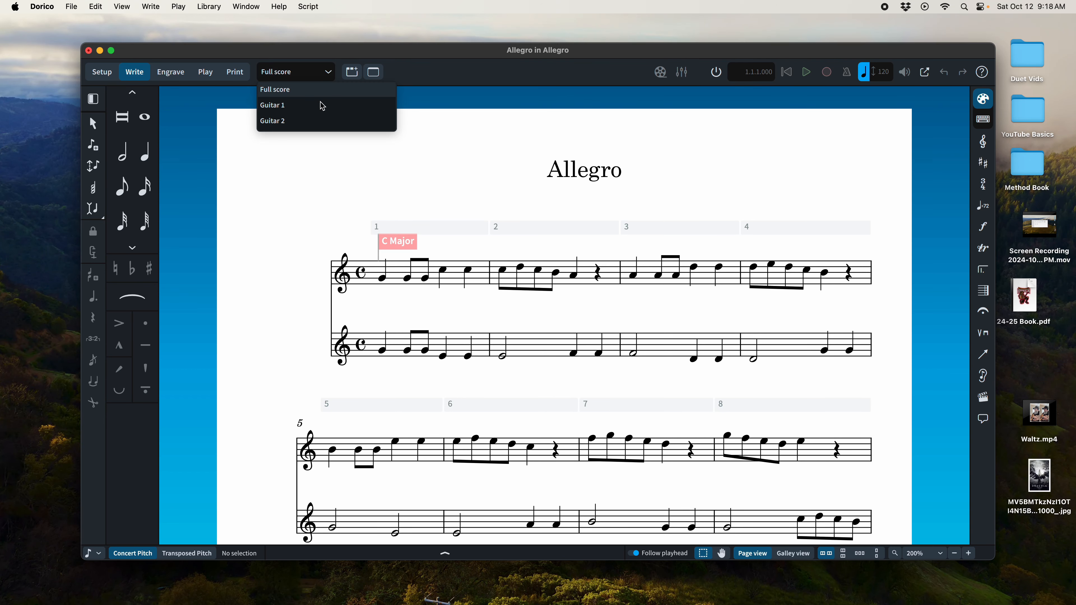
click(323, 106)
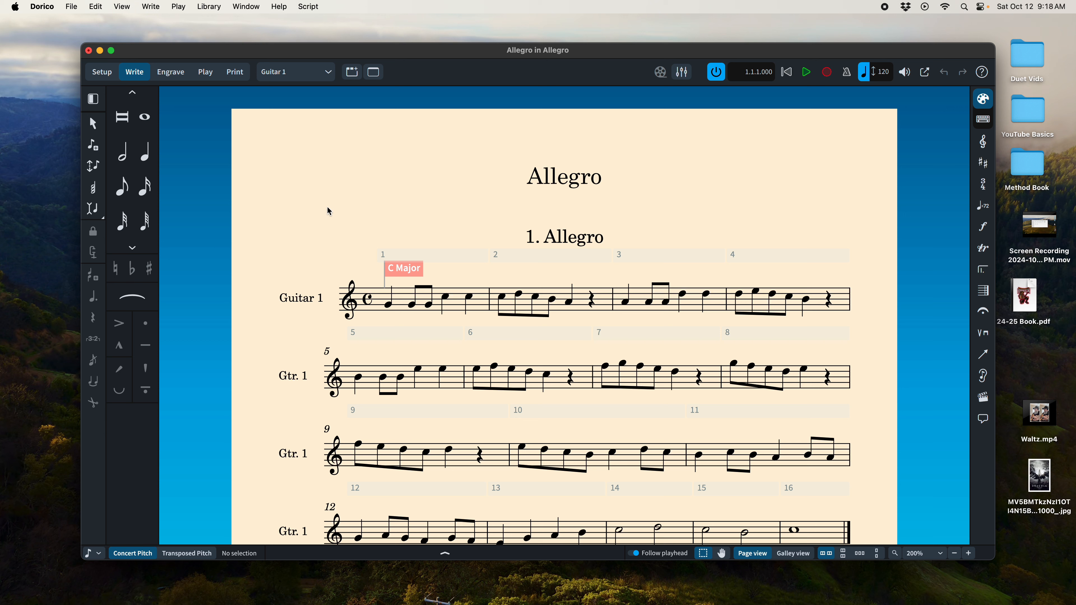
Step: In the Fretted Instruments layout options for the Guitar 1 layout, set both Guitar 1 and Guitar 2 to Notation and tablature
click(246, 7)
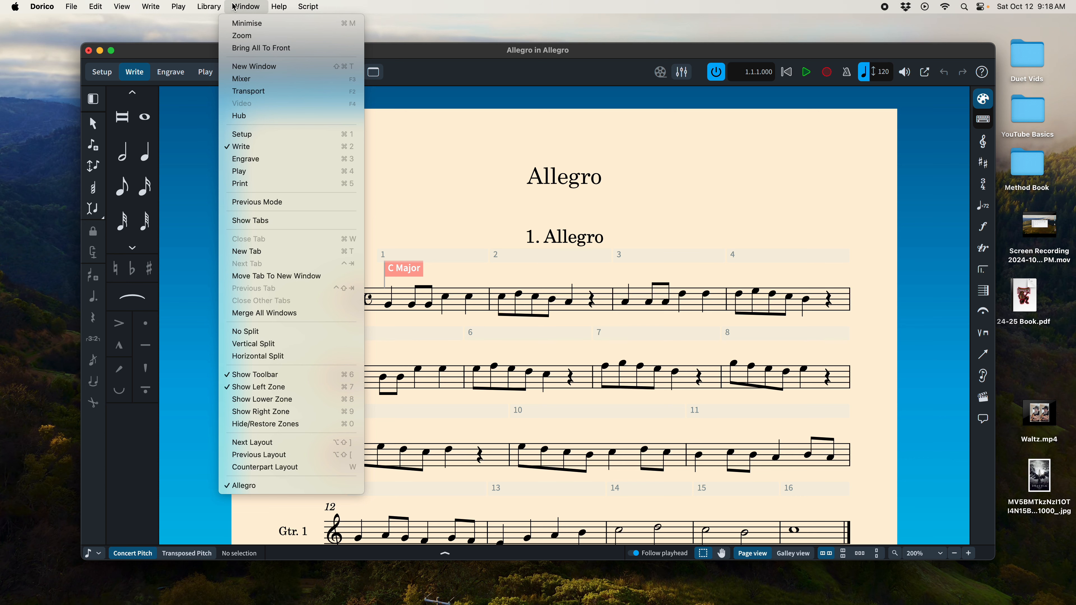
mouse_move(212, 6)
click(240, 280)
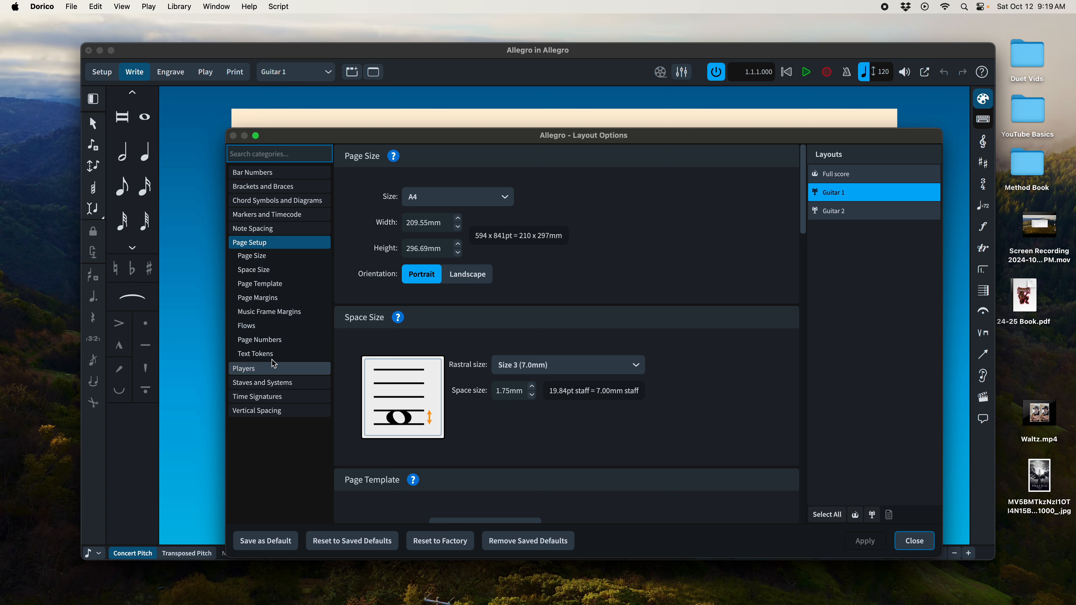
click(288, 367)
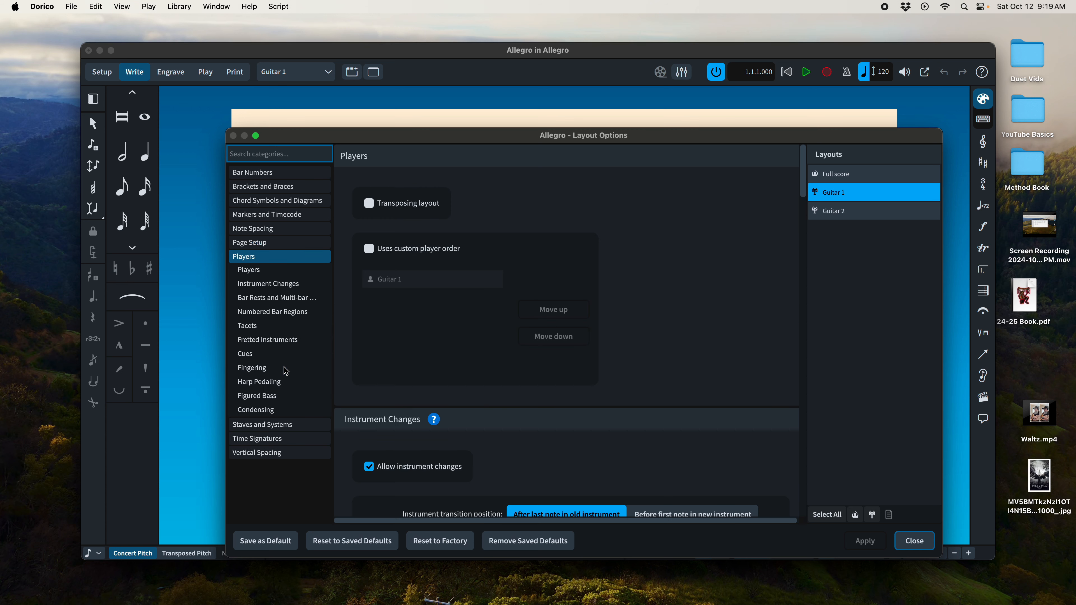
click(294, 343)
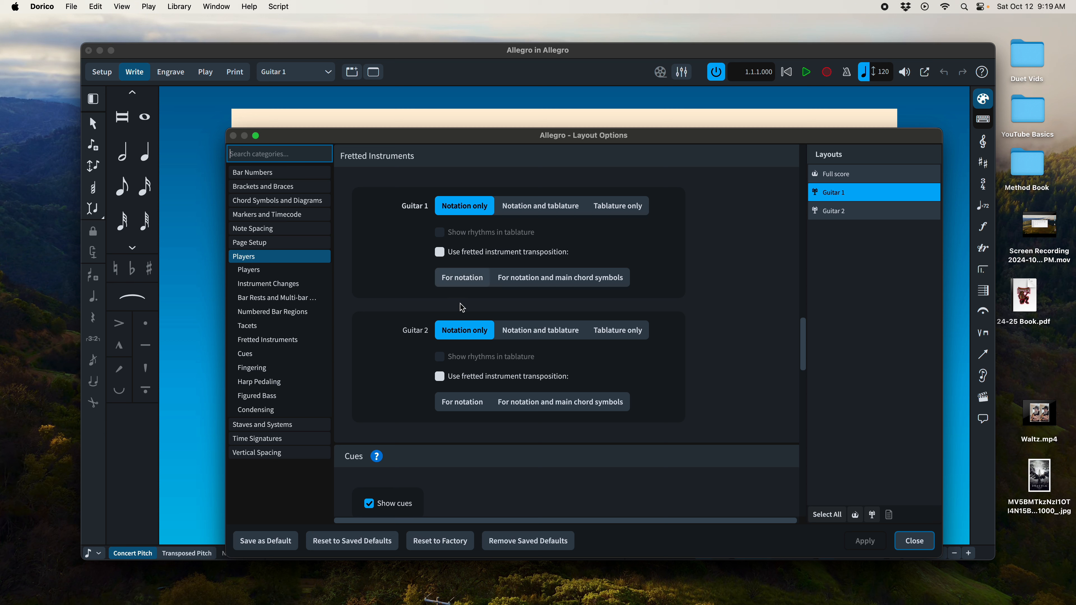
click(539, 211)
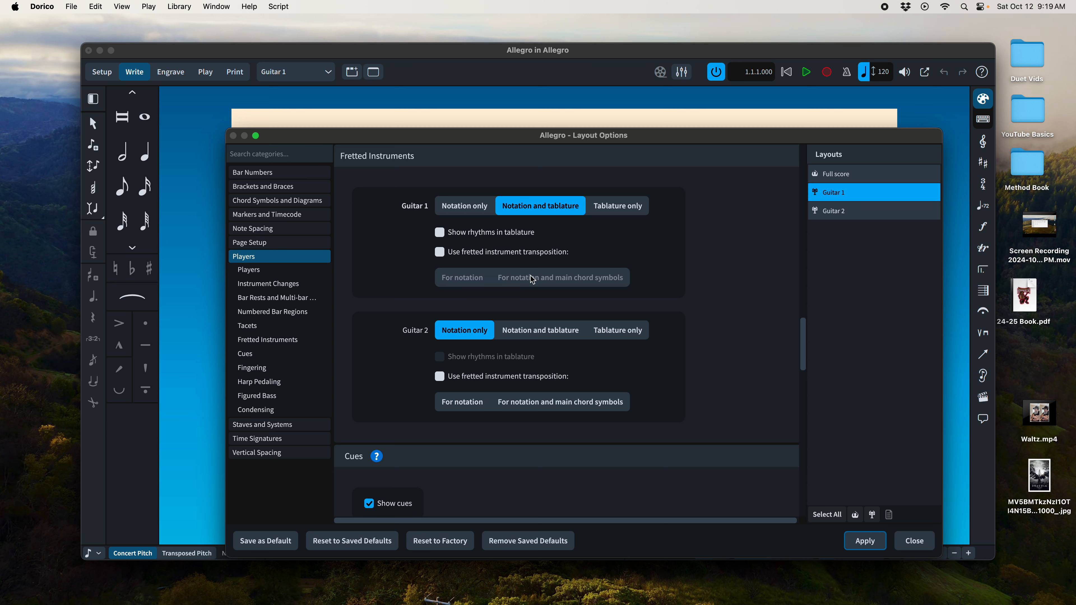
click(536, 332)
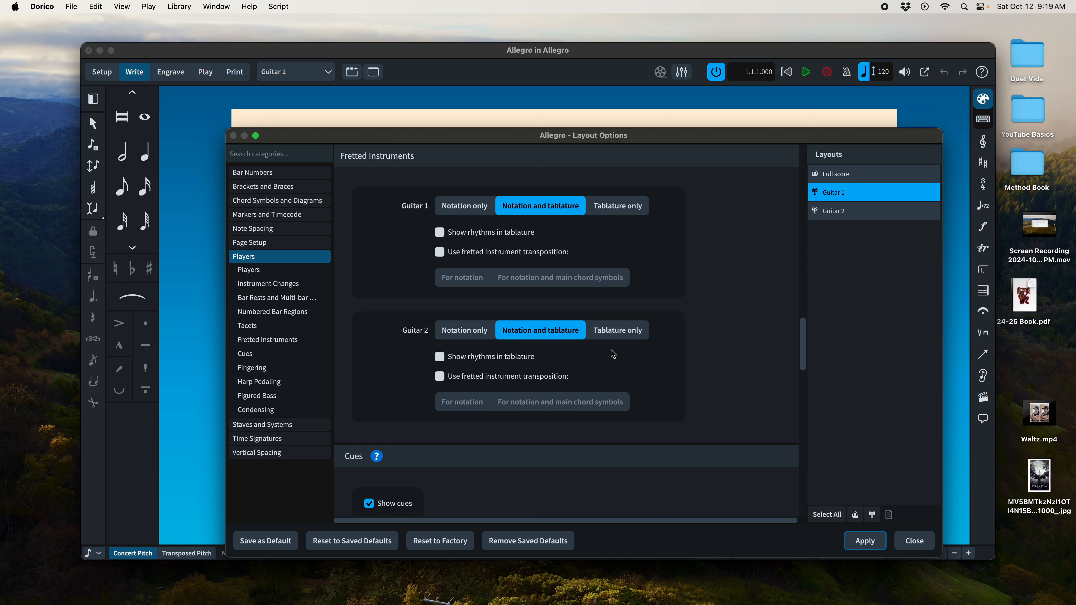
Step: Turn on Show rhythms in tablature for Guitar 1 and Guitar 2, apply the layout options and close them
click(440, 233)
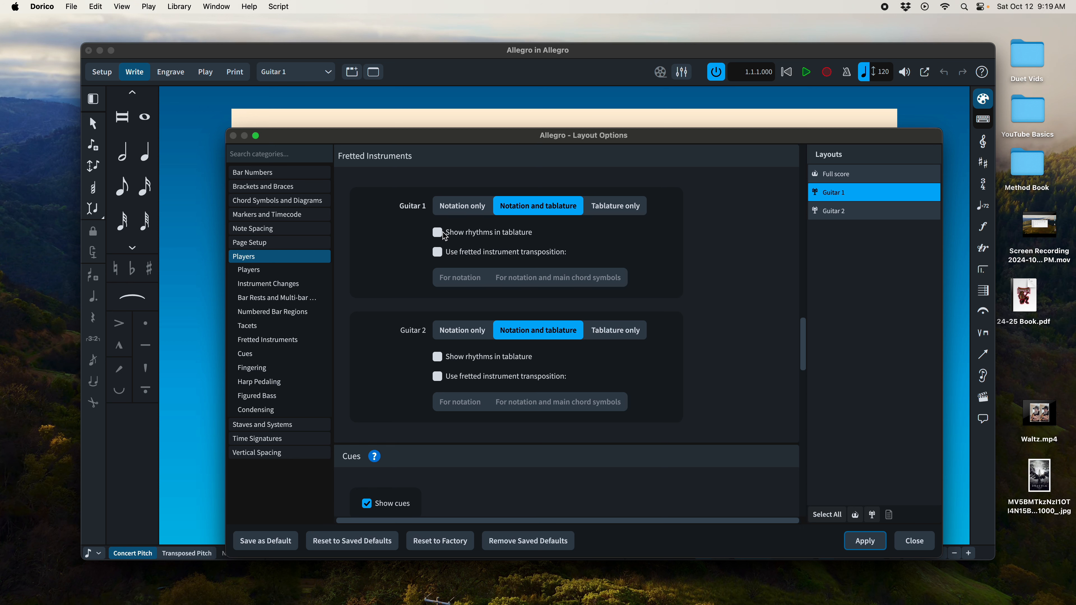
click(438, 357)
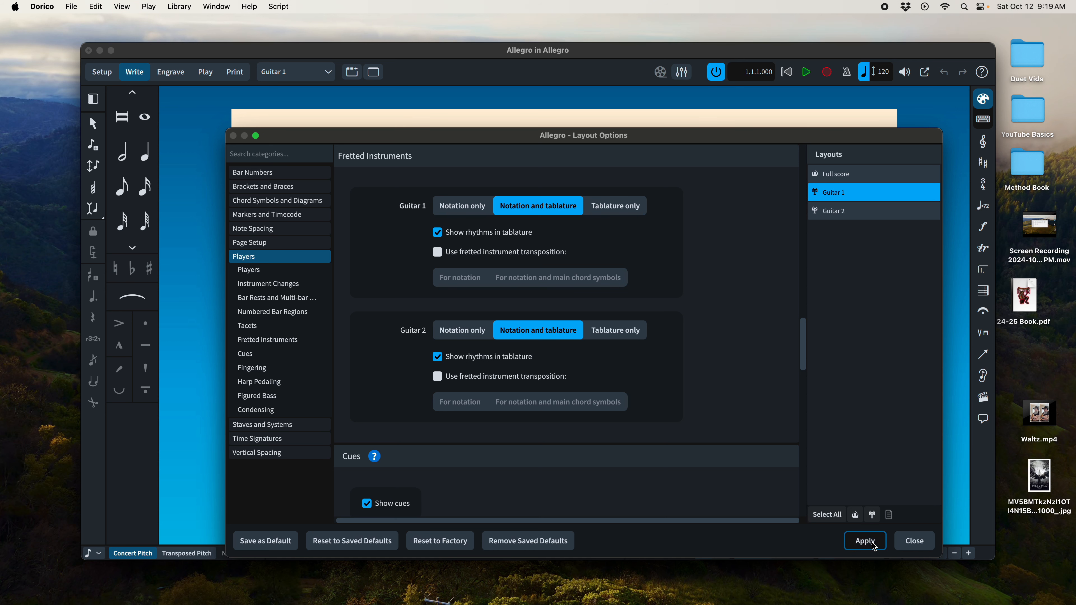
click(911, 544)
click(911, 545)
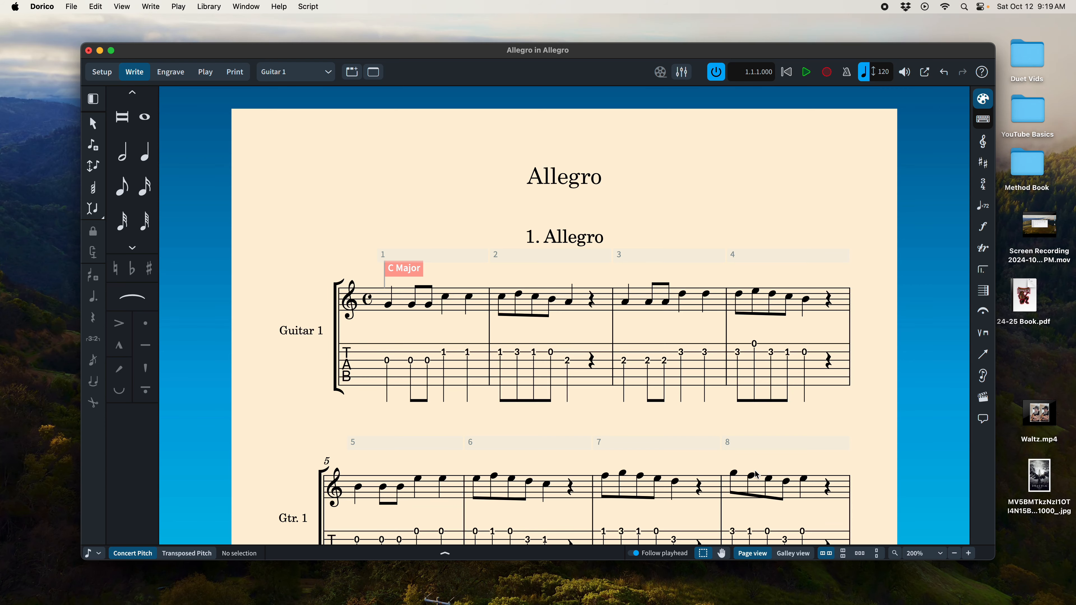
Step: Review the notation and tablature of the Guitar 1 part through to the final bar and return to the beginning
scroll(756, 471, down, 4)
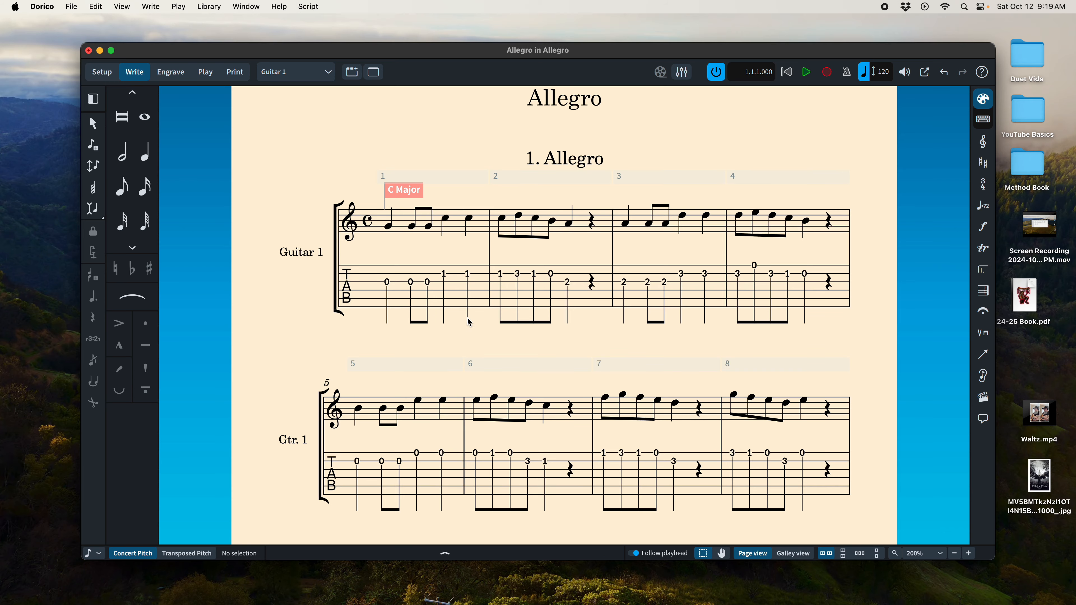
scroll(469, 323, down, 10)
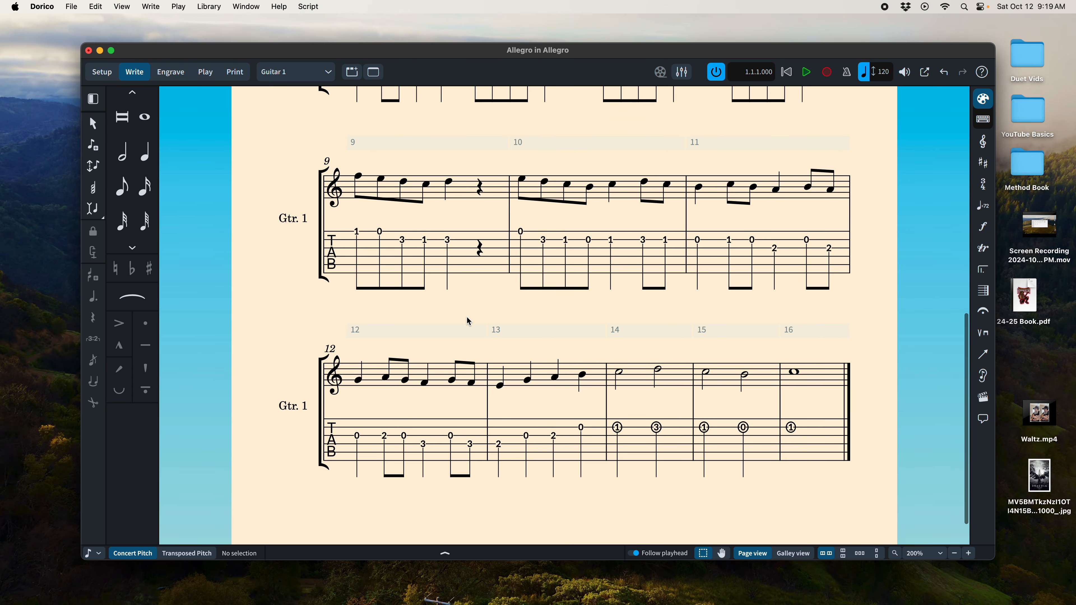
scroll(468, 317, down, 3)
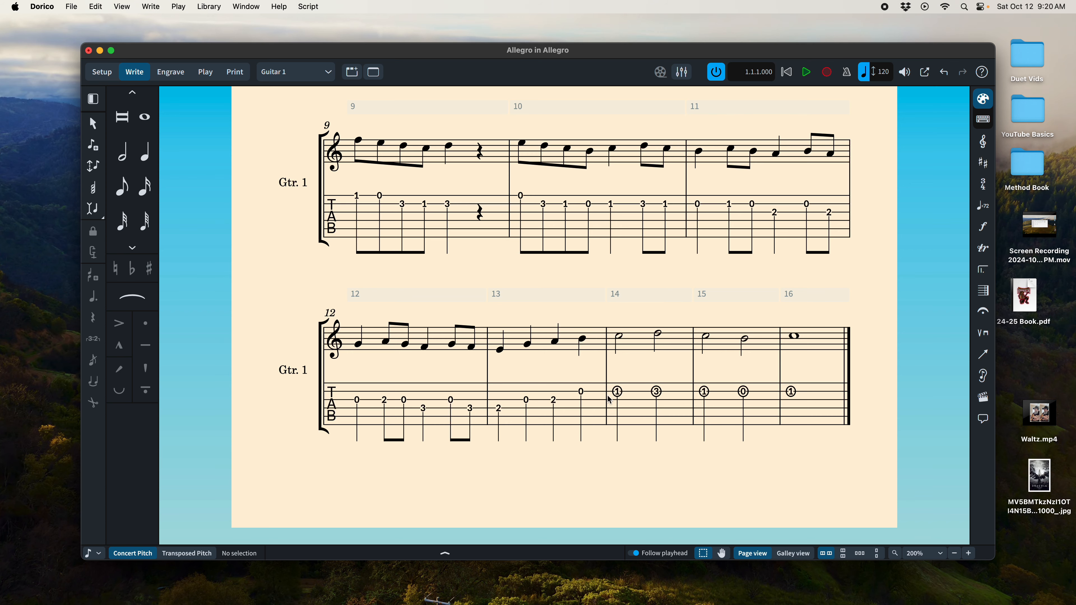
scroll(595, 398, up, 5)
scroll(595, 398, up, 8)
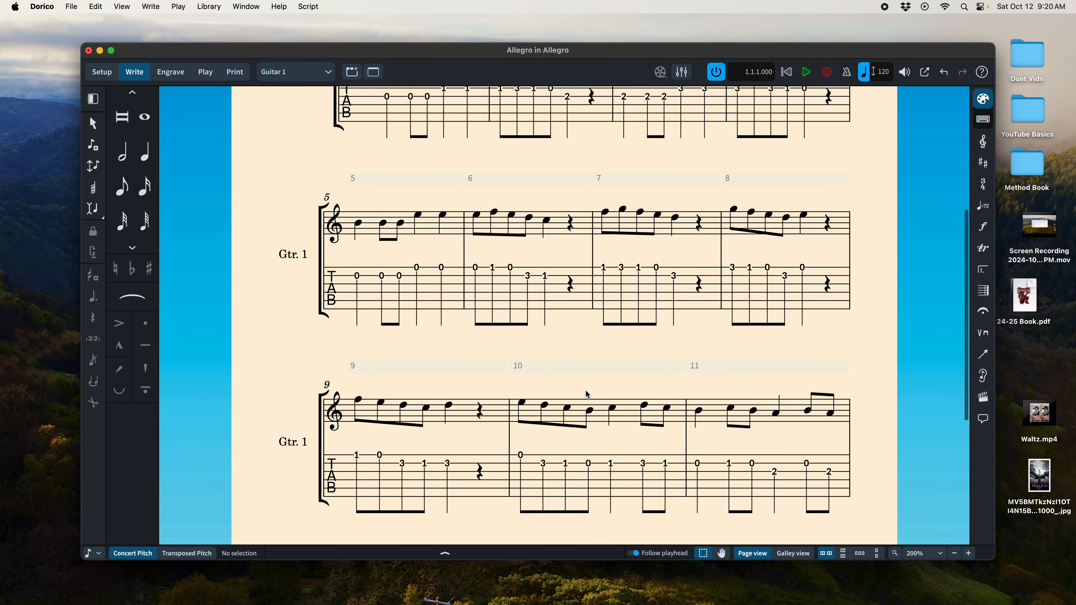
scroll(631, 383, up, 1)
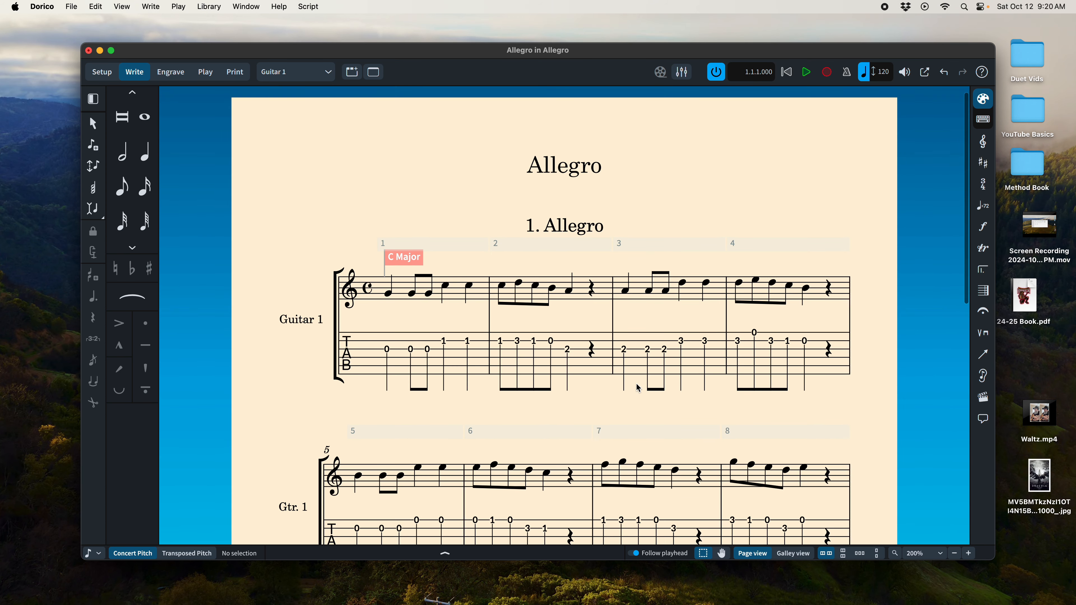
Step: Open the Tablature category of the Engraving Options
click(244, 8)
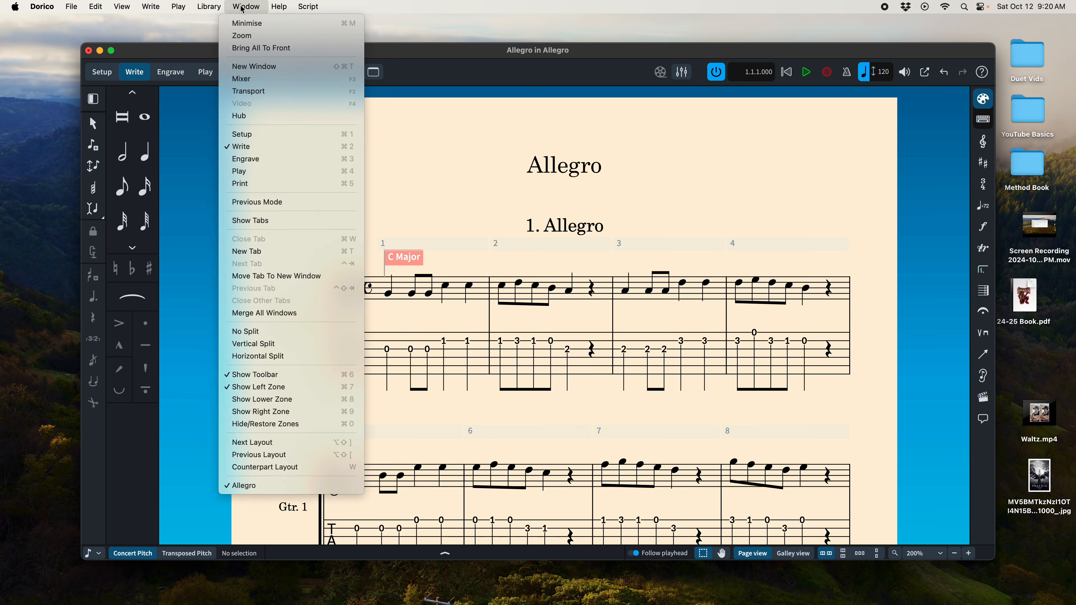
mouse_move(217, 7)
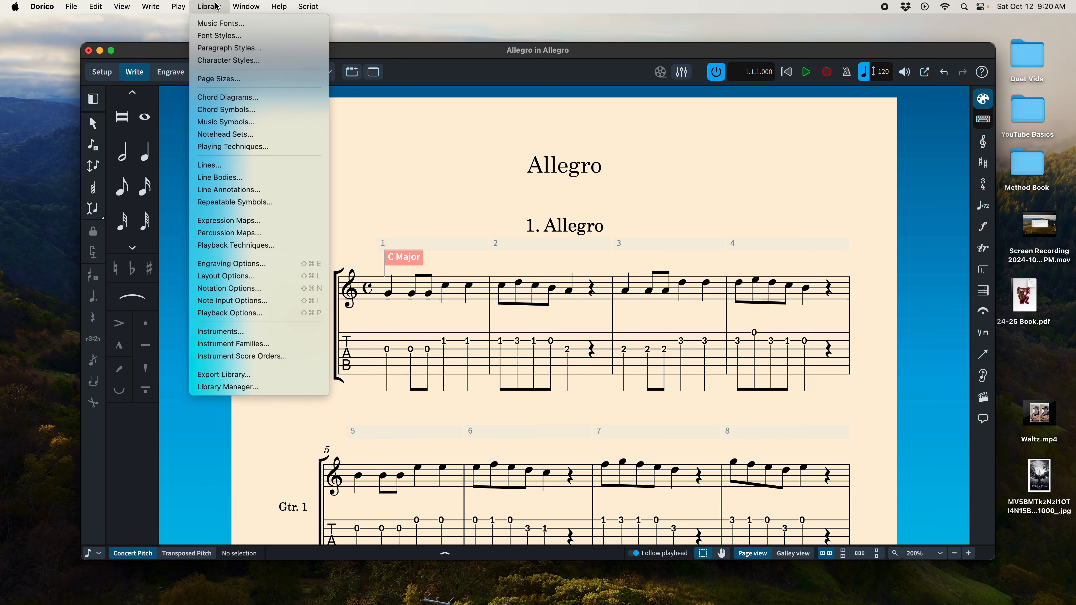
click(248, 265)
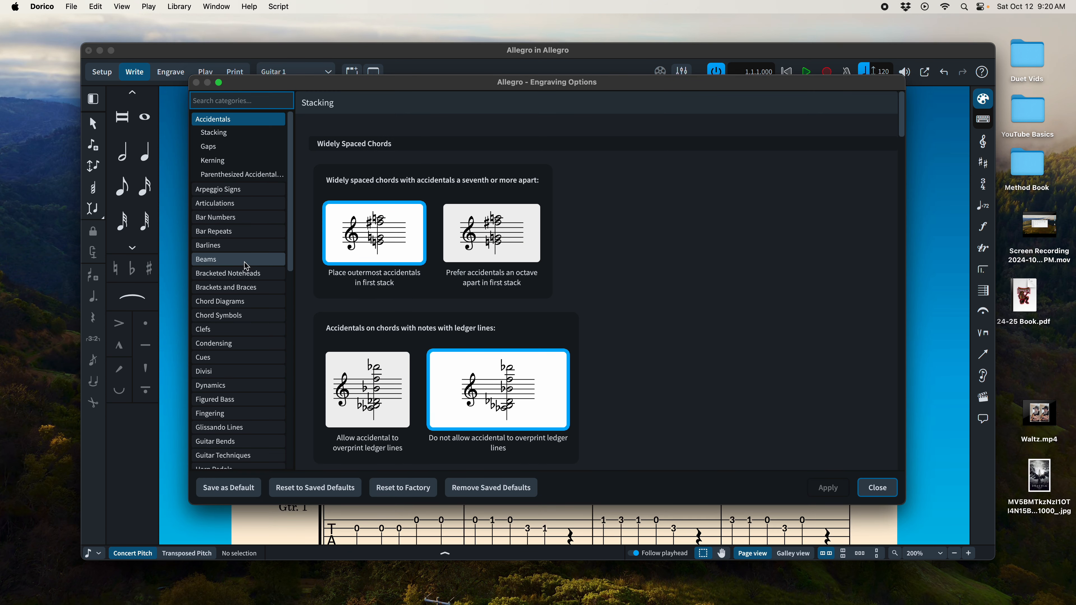
scroll(246, 266, down, 15)
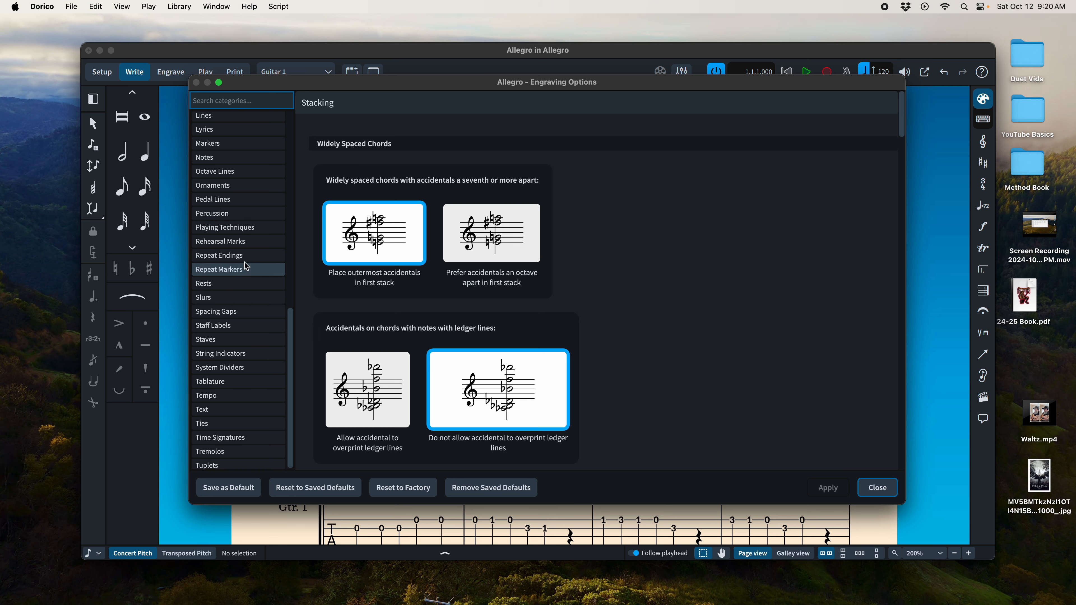
click(238, 382)
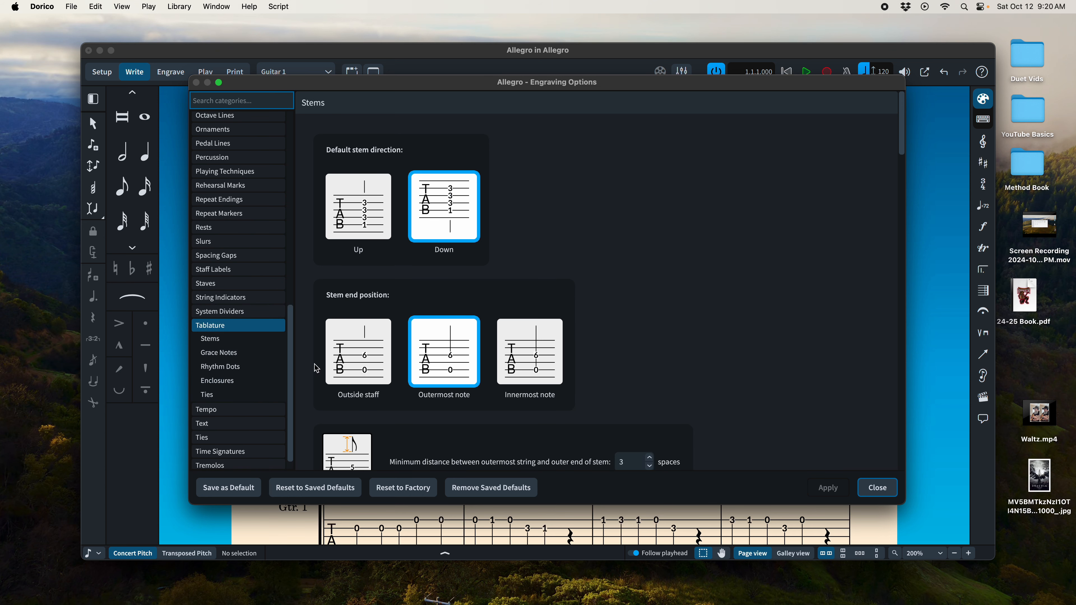
Step: Examine the tablature stem options for direction, end position, distances, horizontal alignment and grace note stems
scroll(470, 286, down, 10)
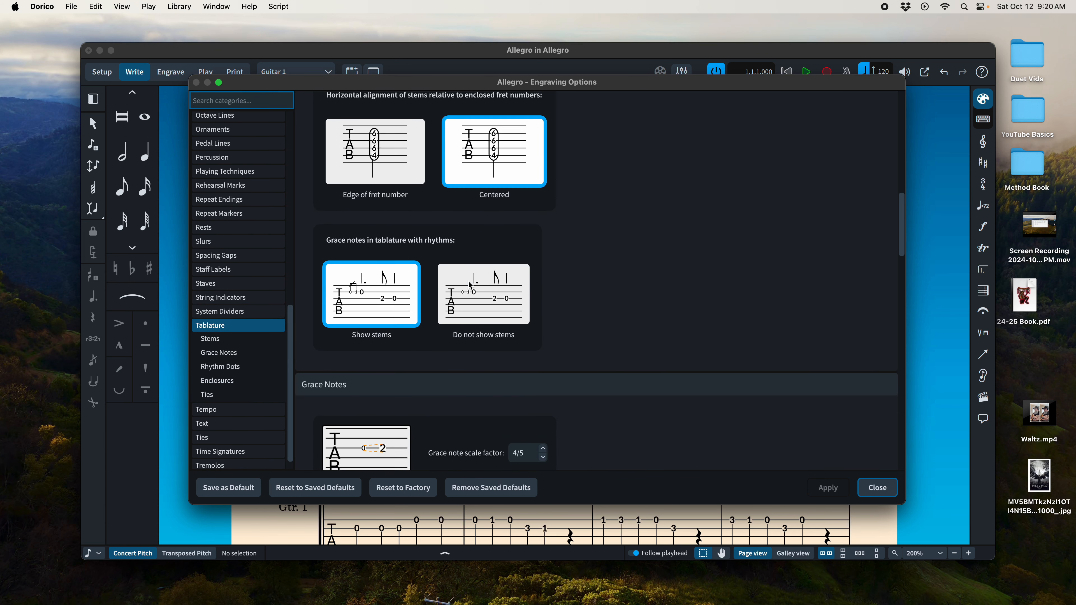
scroll(470, 286, down, 12)
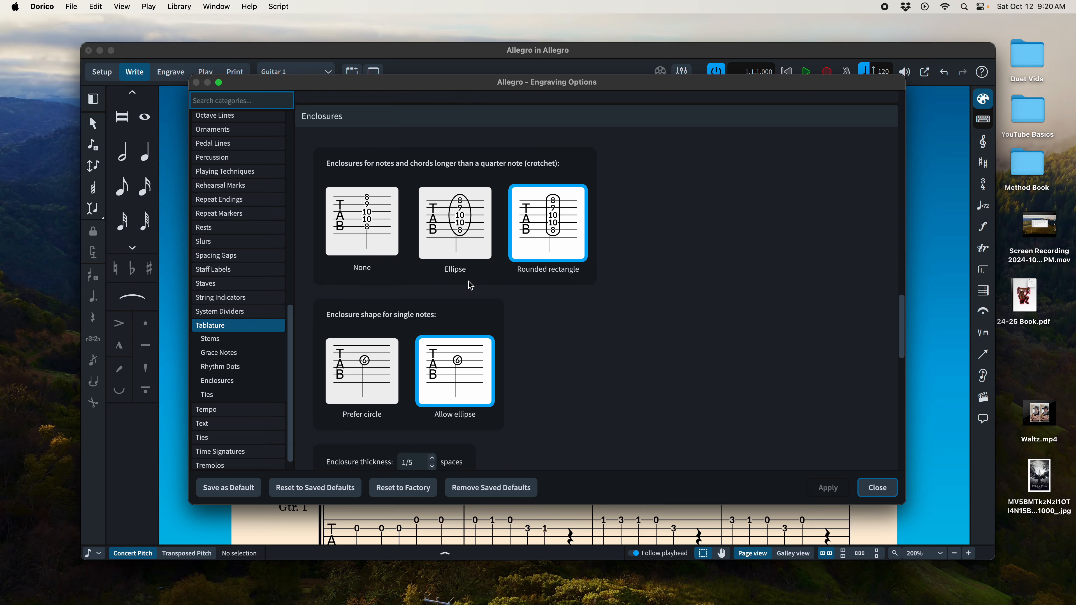
scroll(471, 286, up, 20)
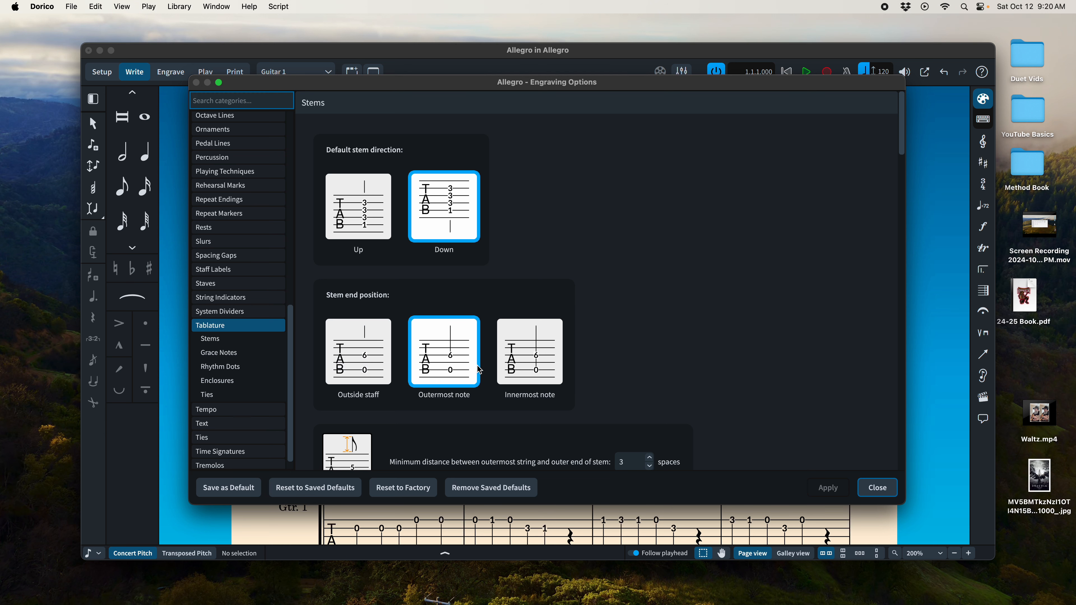
scroll(525, 370, down, 1)
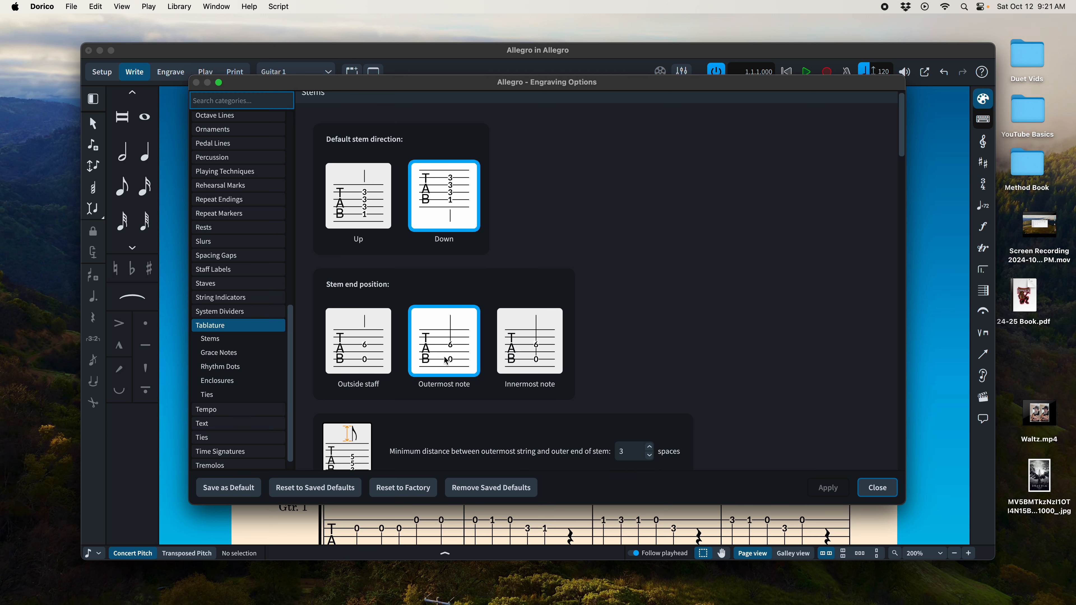
scroll(451, 354, down, 5)
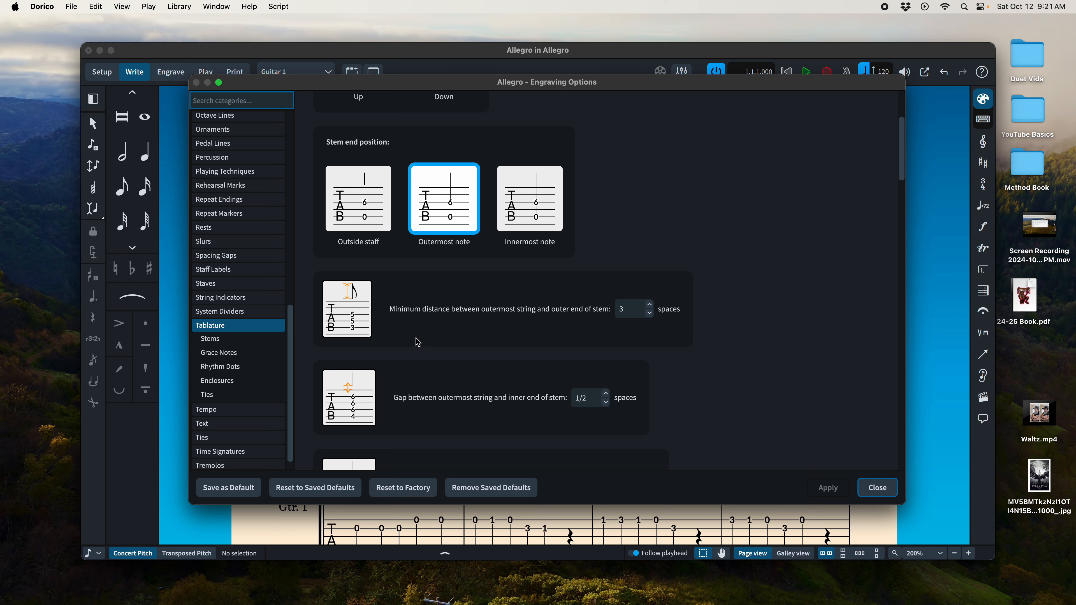
scroll(394, 383, down, 5)
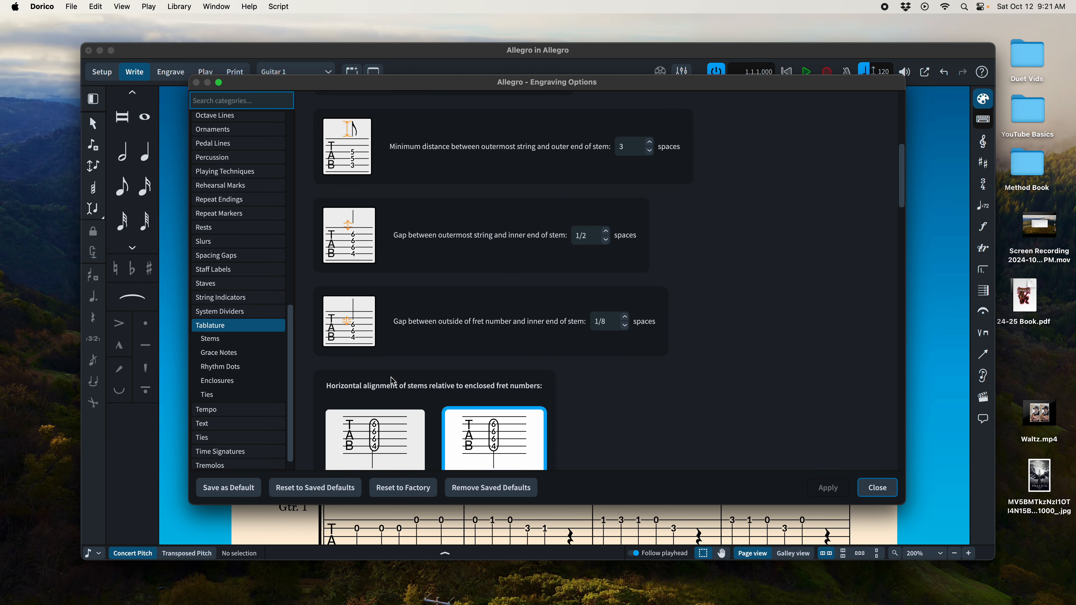
scroll(514, 432, down, 5)
scroll(516, 428, down, 1)
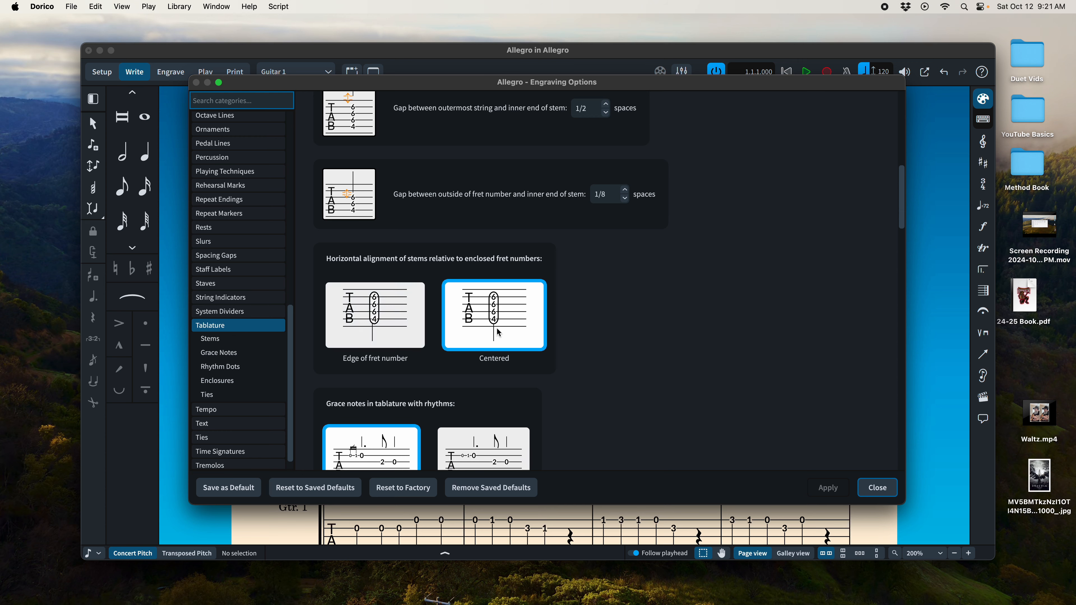
scroll(507, 359, down, 3)
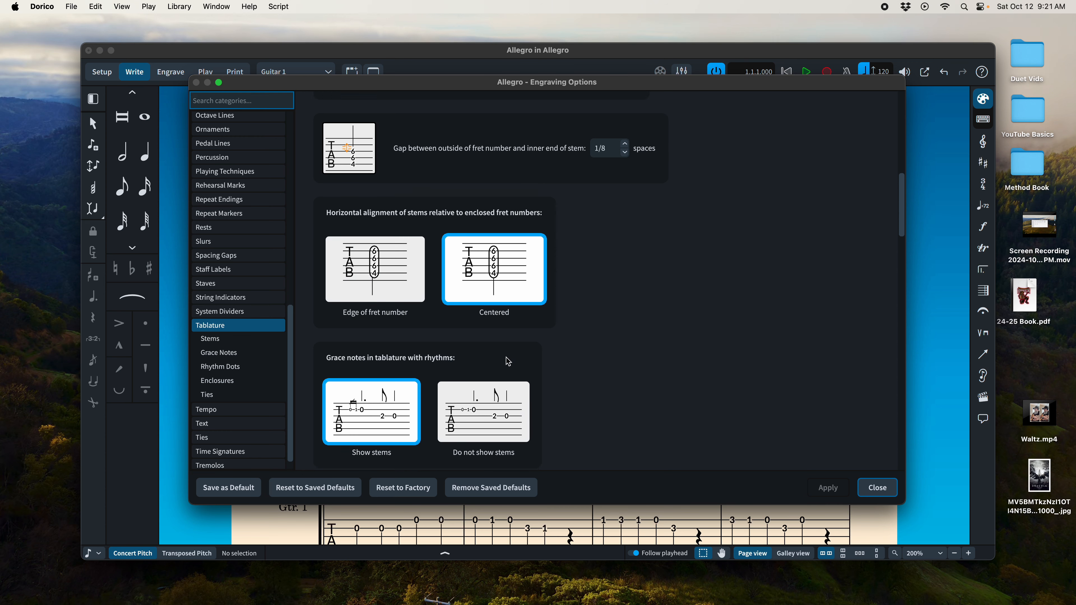
scroll(508, 362, down, 1)
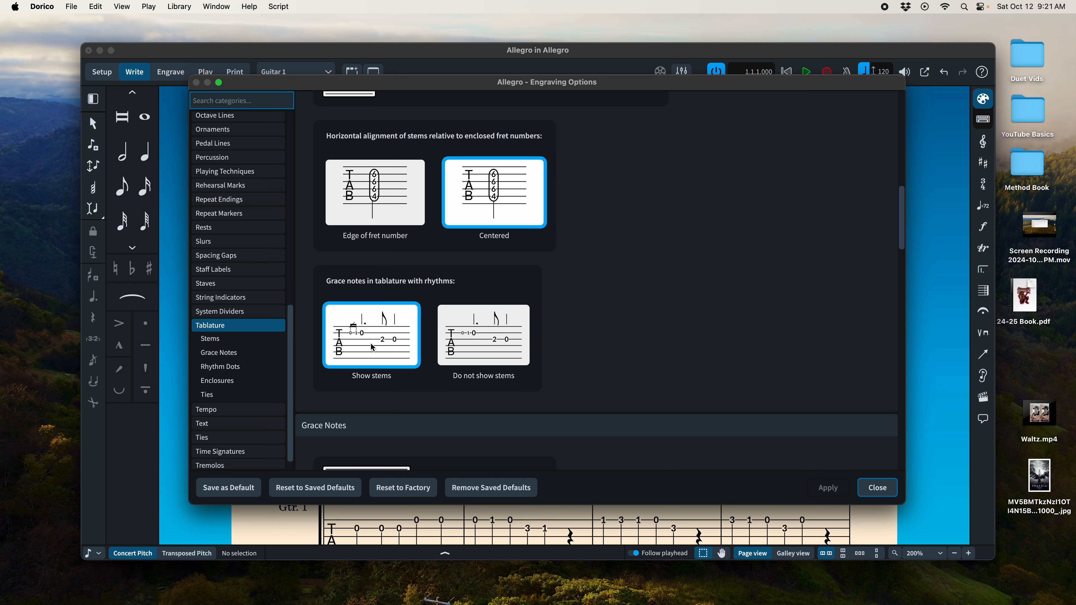
Step: Examine the tablature options for grace note scale, rhythm dot position, and enclosure shape and thickness
scroll(495, 360, down, 4)
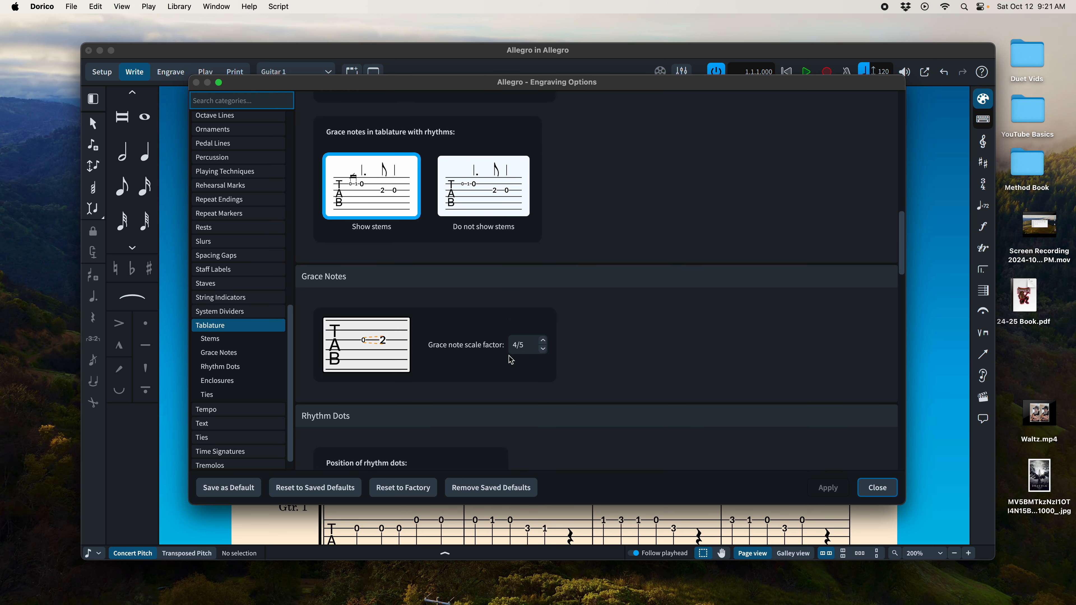
scroll(495, 358, down, 6)
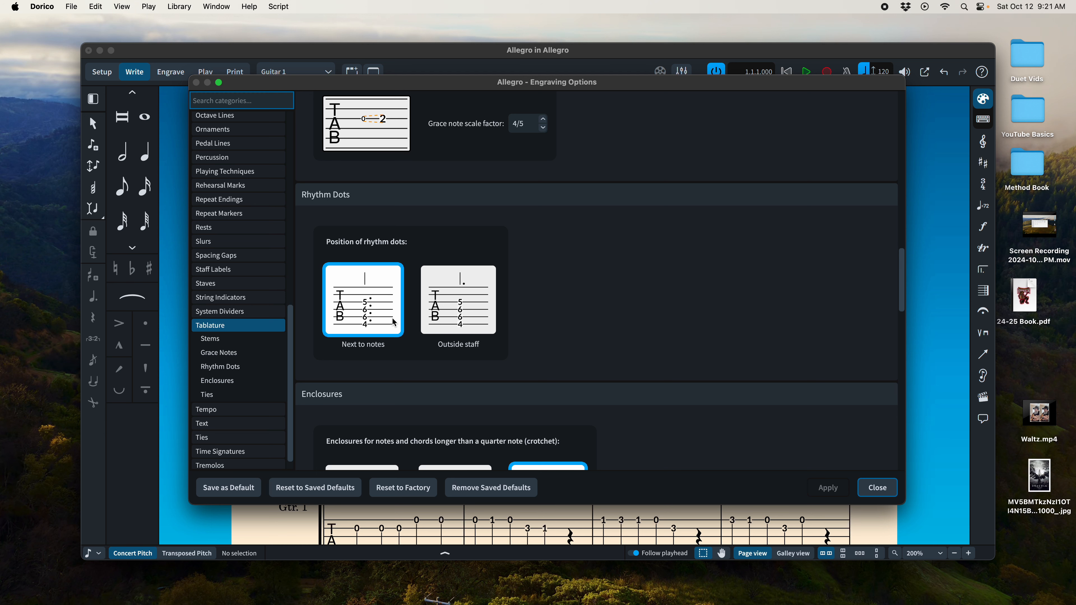
scroll(433, 362, down, 4)
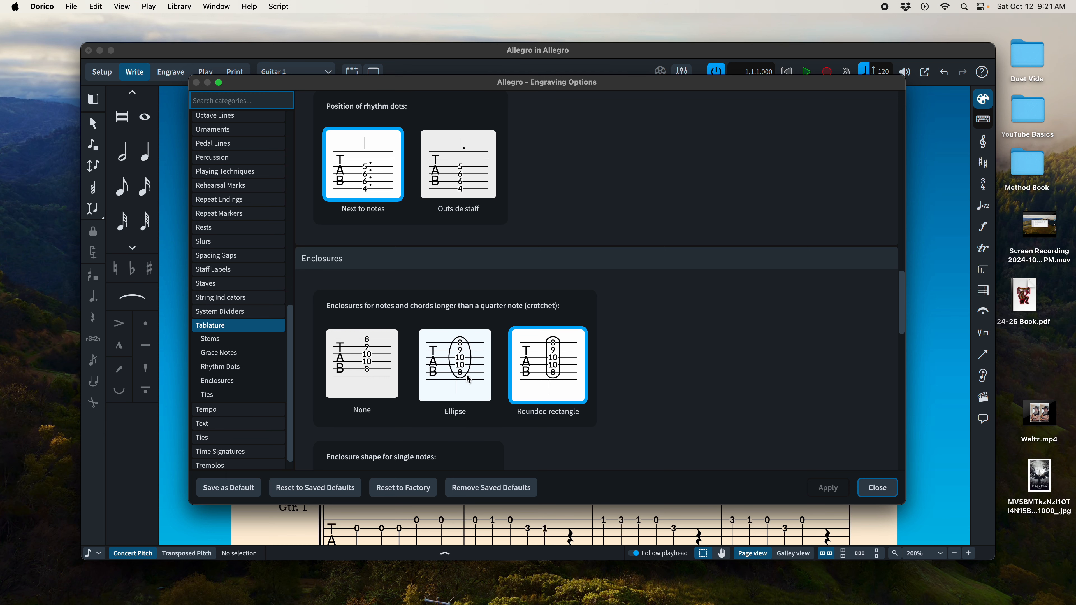
scroll(477, 383, down, 5)
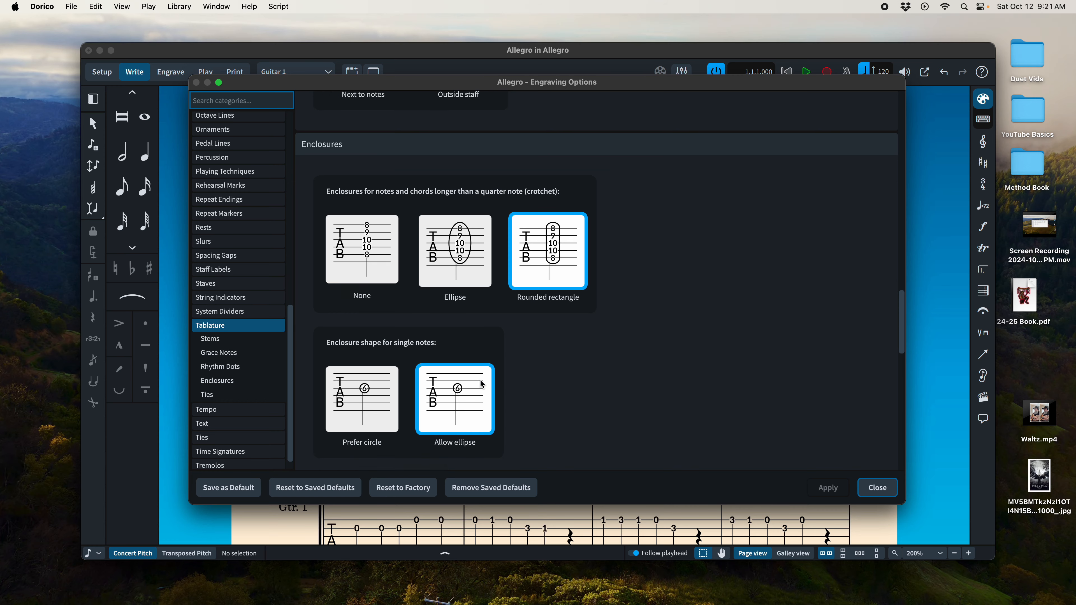
scroll(482, 384, down, 1)
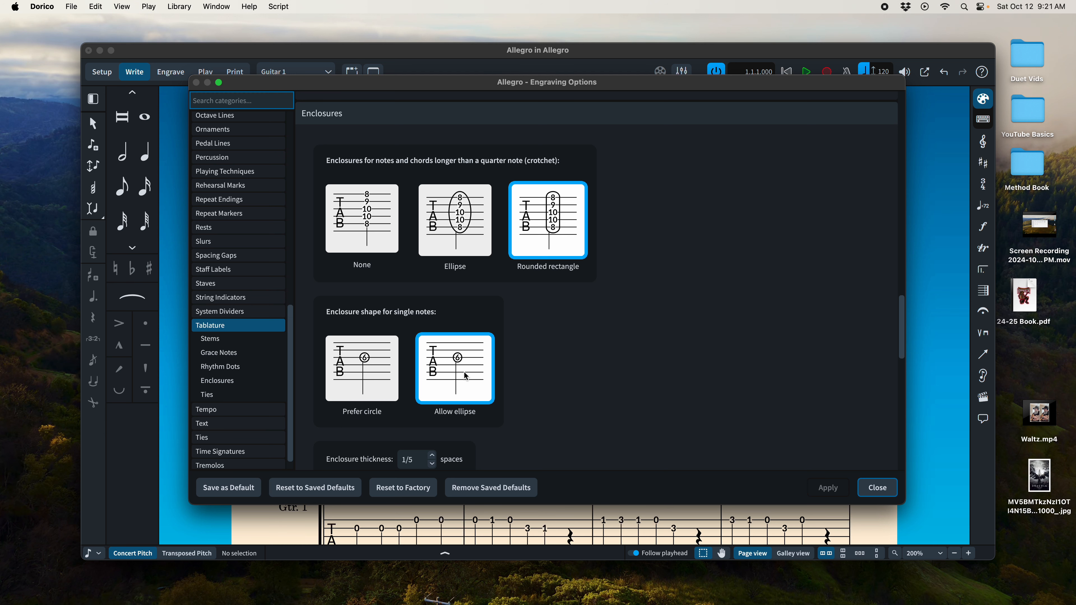
scroll(466, 376, down, 5)
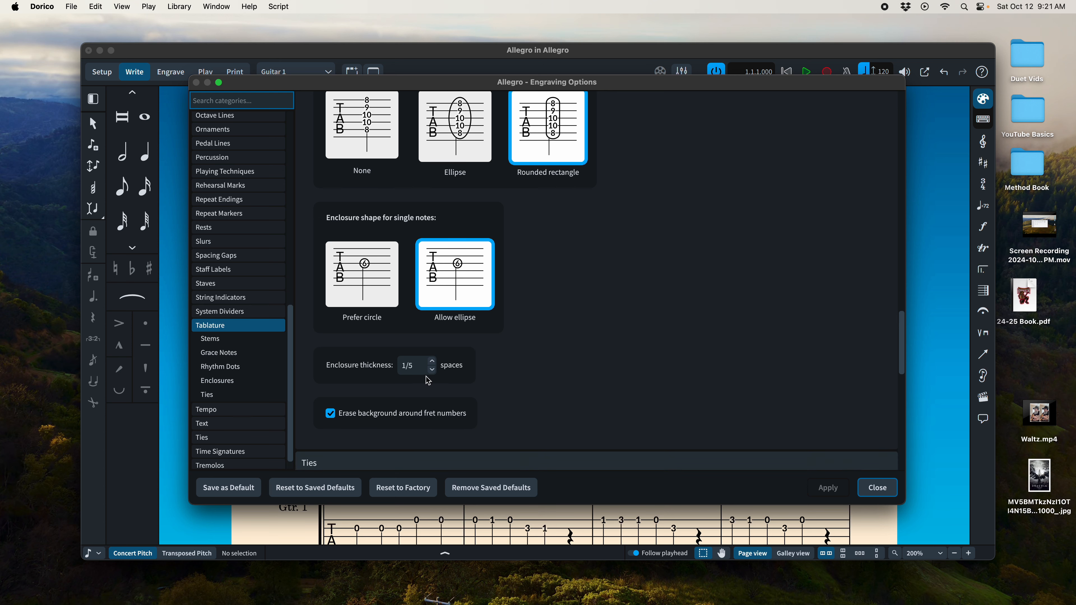
scroll(427, 377, down, 2)
Step: Return to the start of the Tablature options, close the Engraving Options and look over the stems in the Guitar 1 part
scroll(472, 379, up, 1)
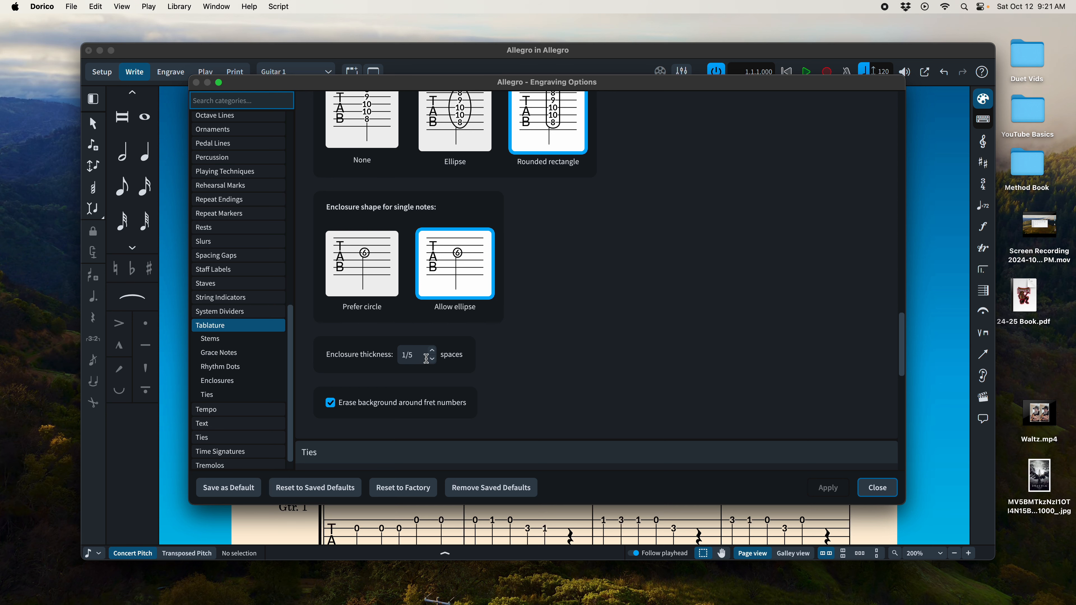
scroll(449, 361, up, 10)
scroll(451, 367, up, 20)
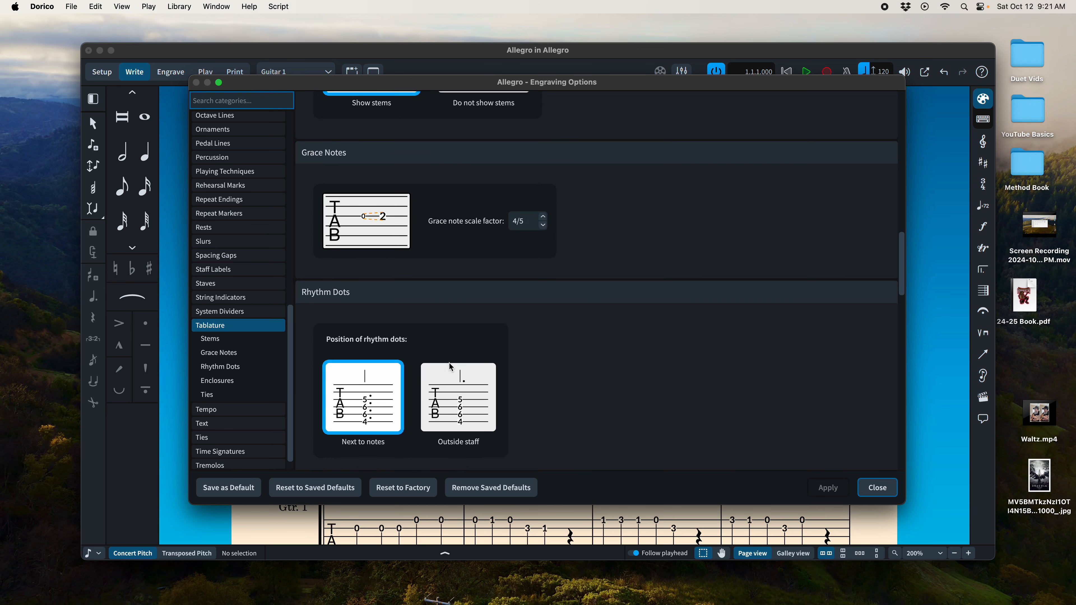
scroll(451, 367, up, 10)
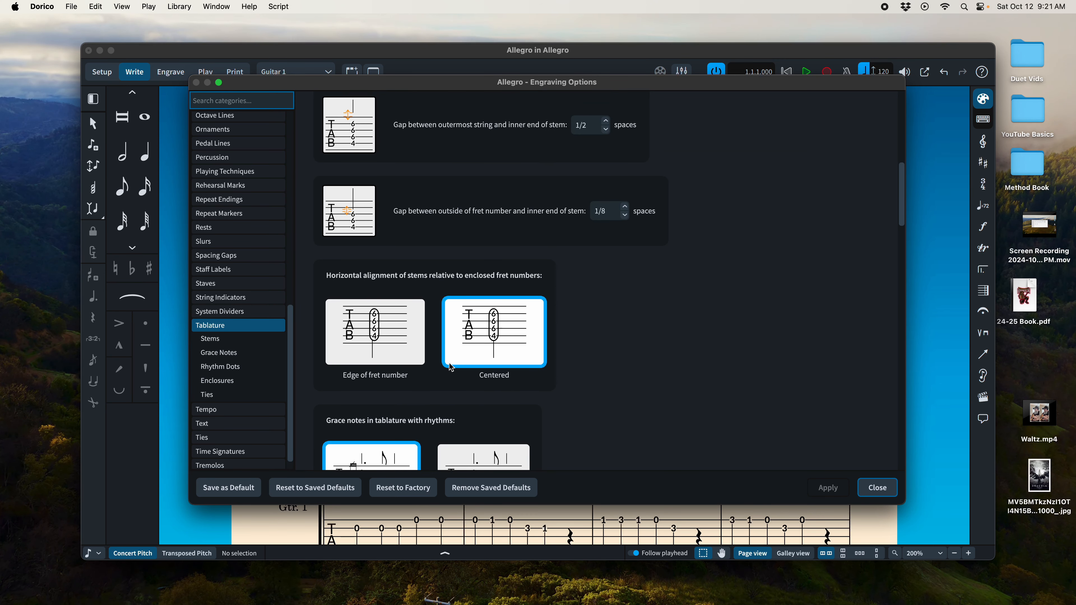
scroll(451, 367, up, 13)
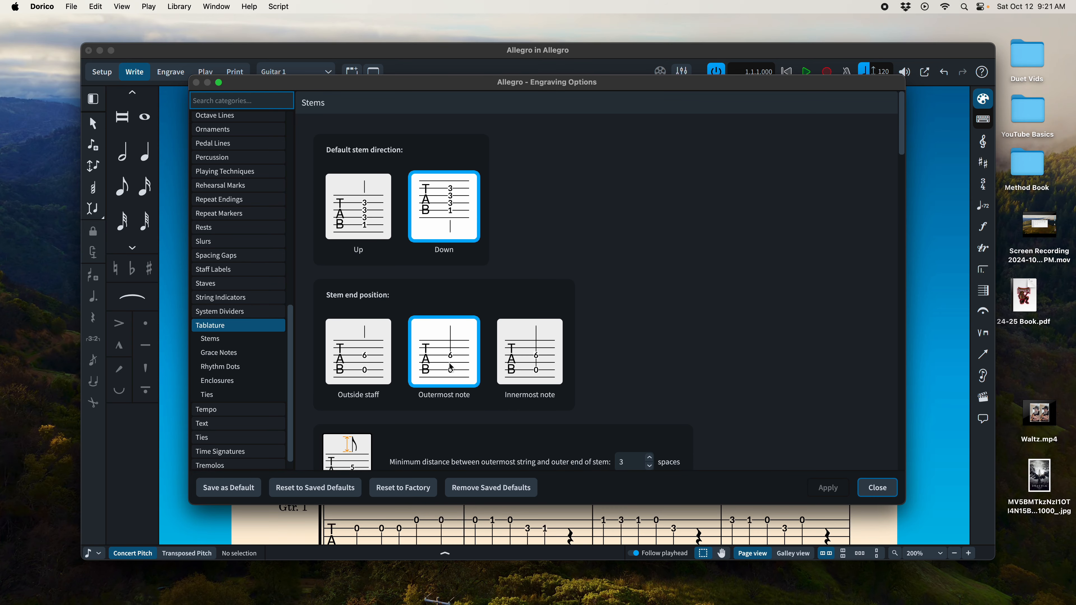
click(891, 490)
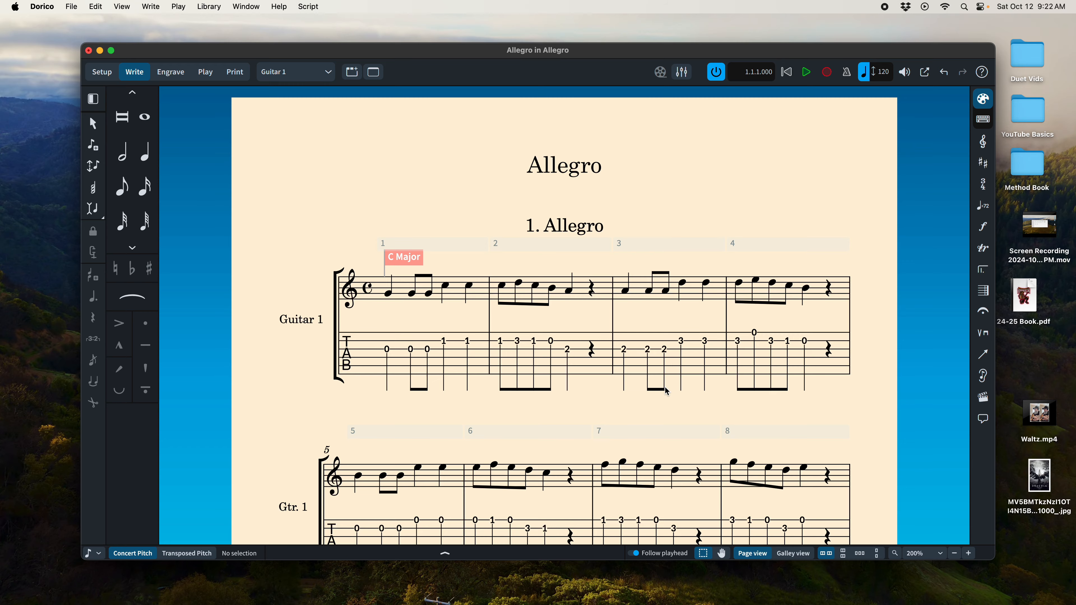
scroll(667, 391, down, 10)
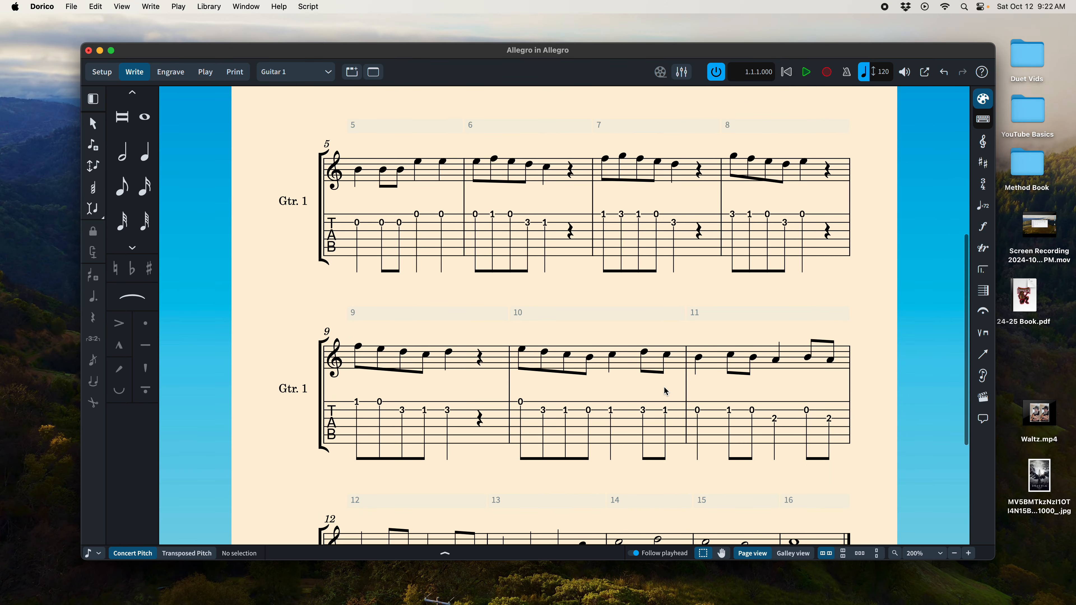
scroll(667, 391, down, 5)
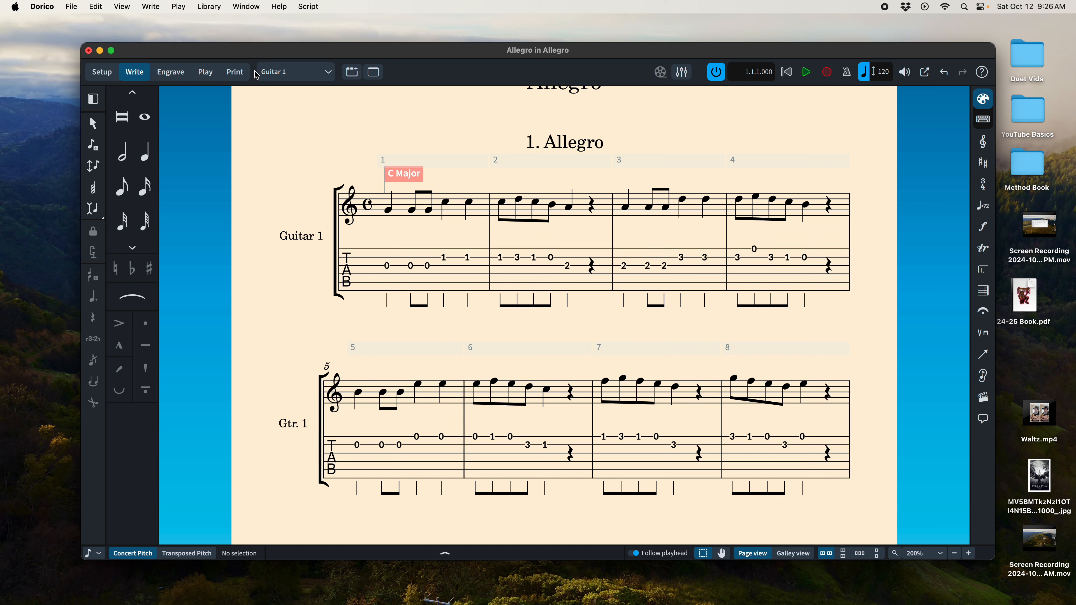
Step: Reopen the Engraving Options, try Outermost note as the tablature stem end position and set it back to Outside staff
click(216, 9)
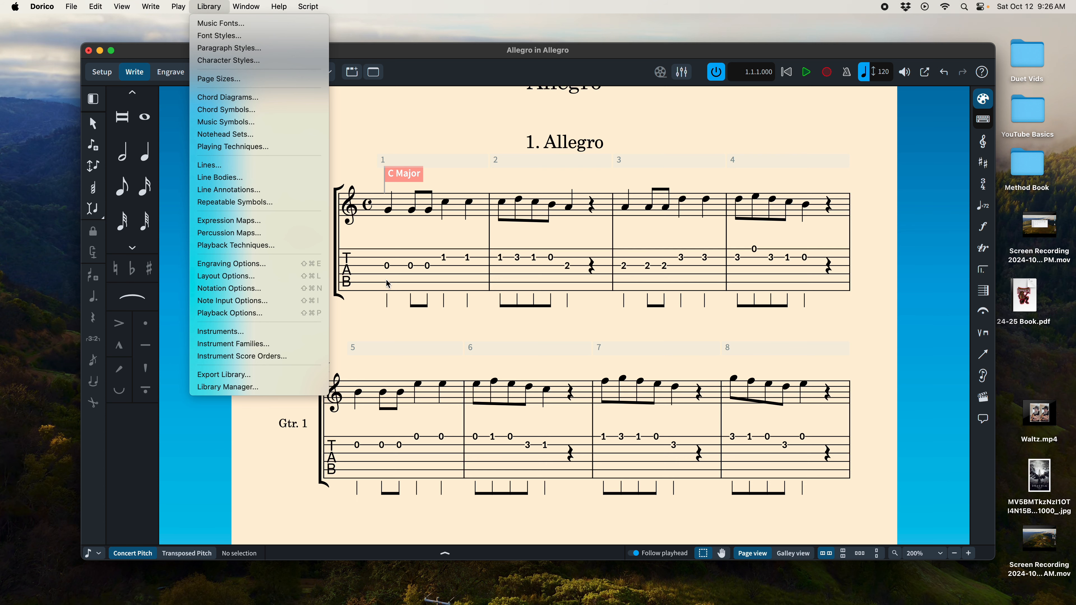
click(234, 264)
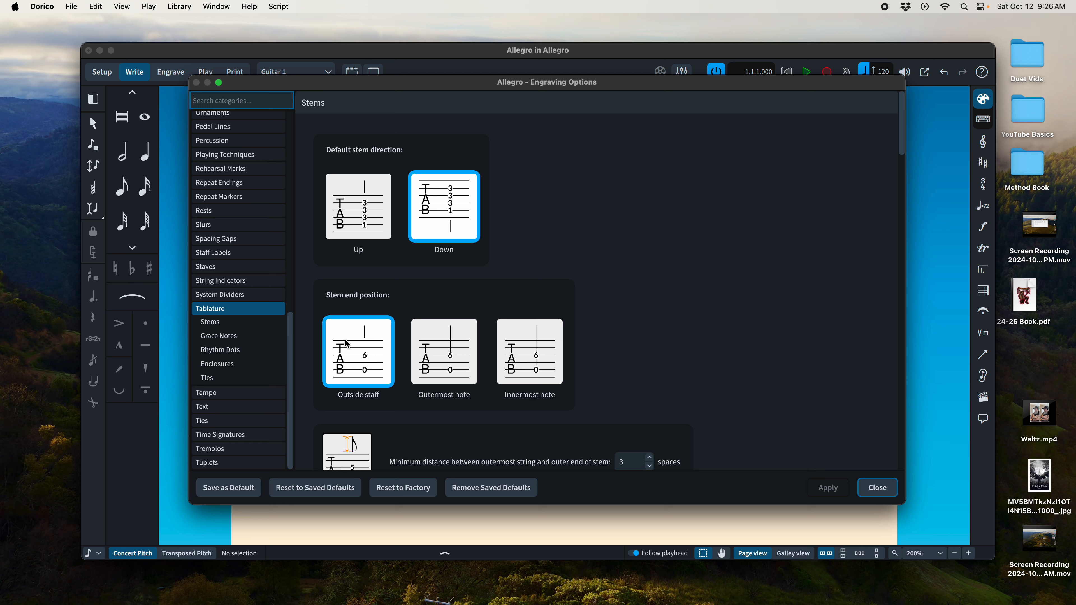
click(435, 353)
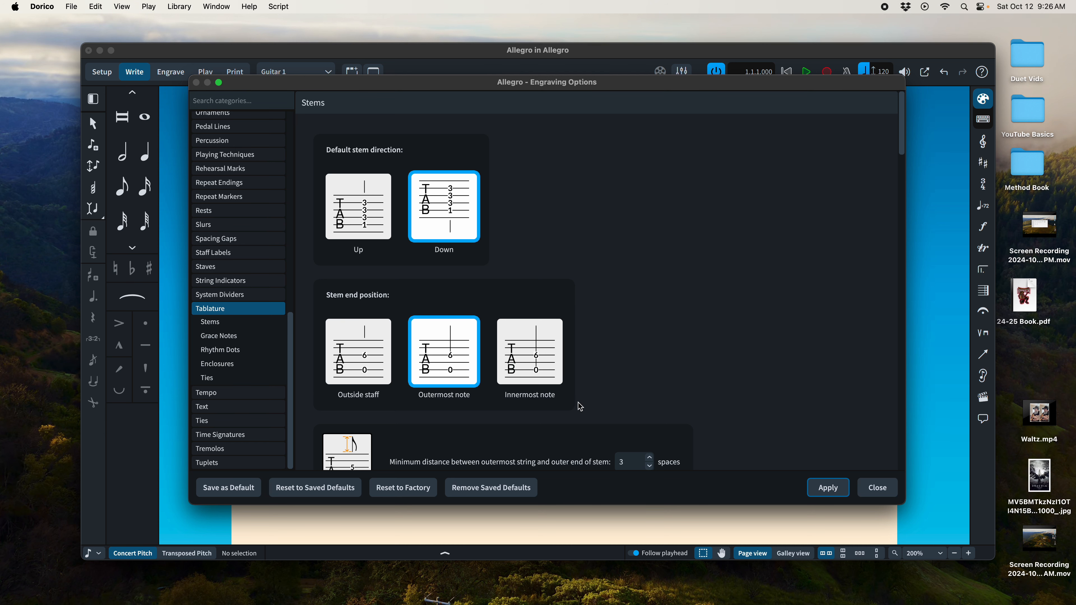
click(350, 362)
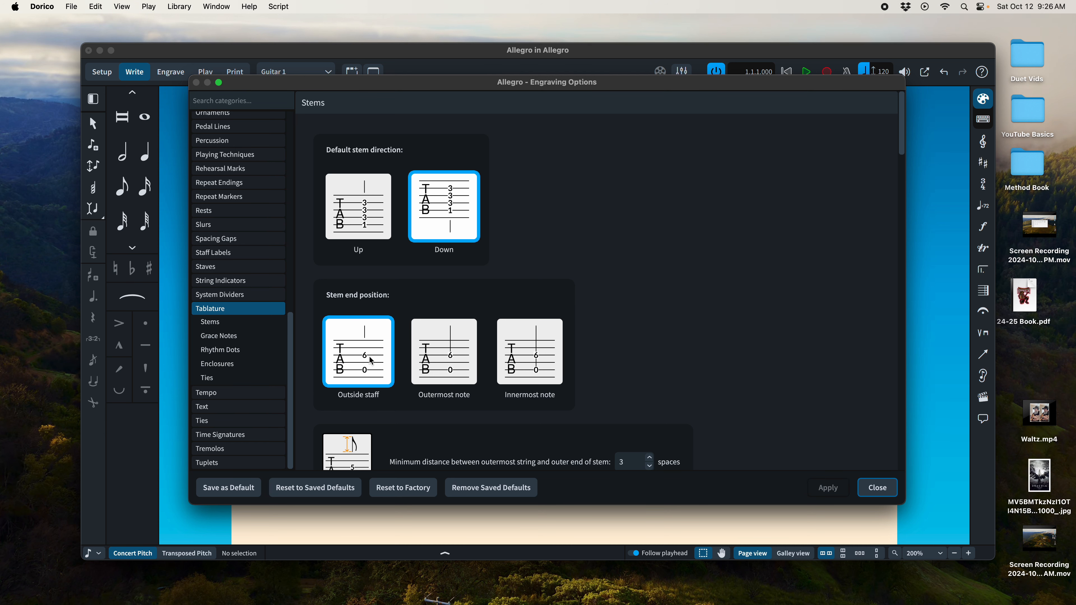
Step: Examine the tablature's stem alignment, Rhythm Dots and Enclosures settings and return to the stem settings
scroll(372, 359, down, 2)
scroll(375, 360, down, 10)
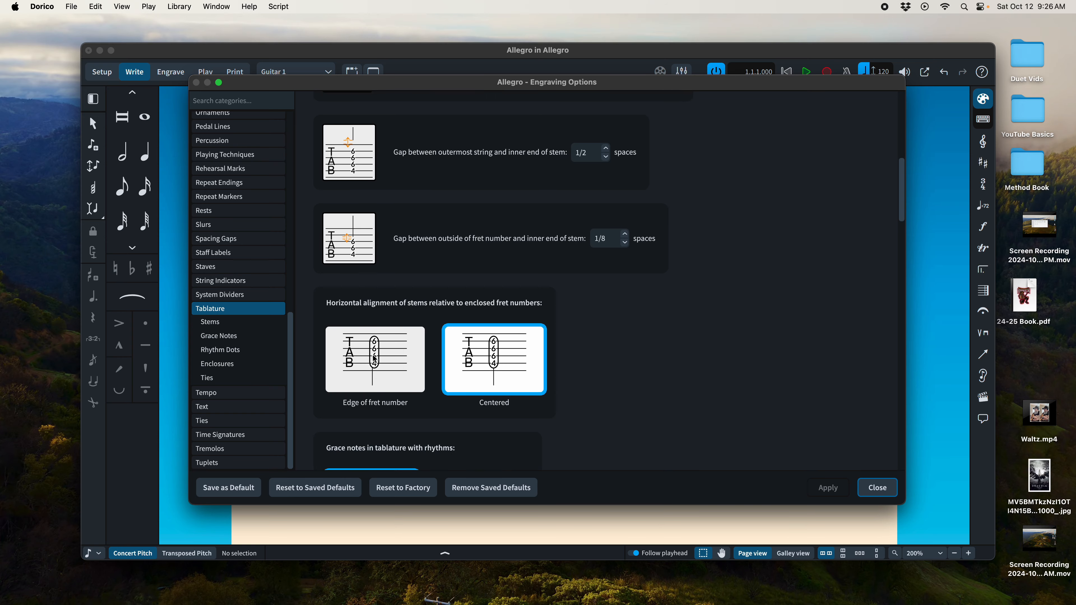
scroll(375, 360, up, 12)
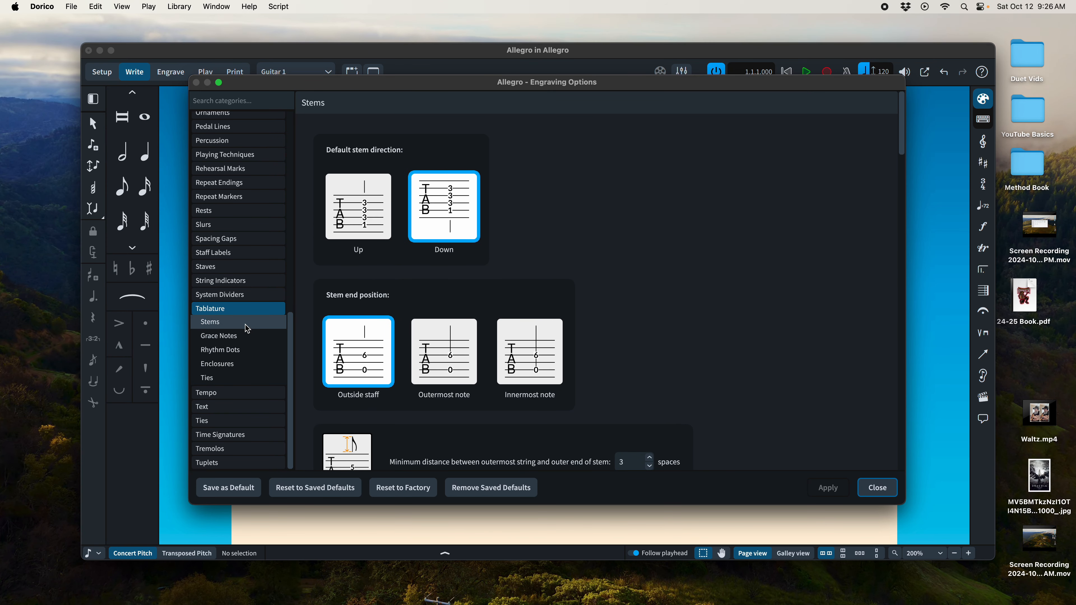
click(242, 350)
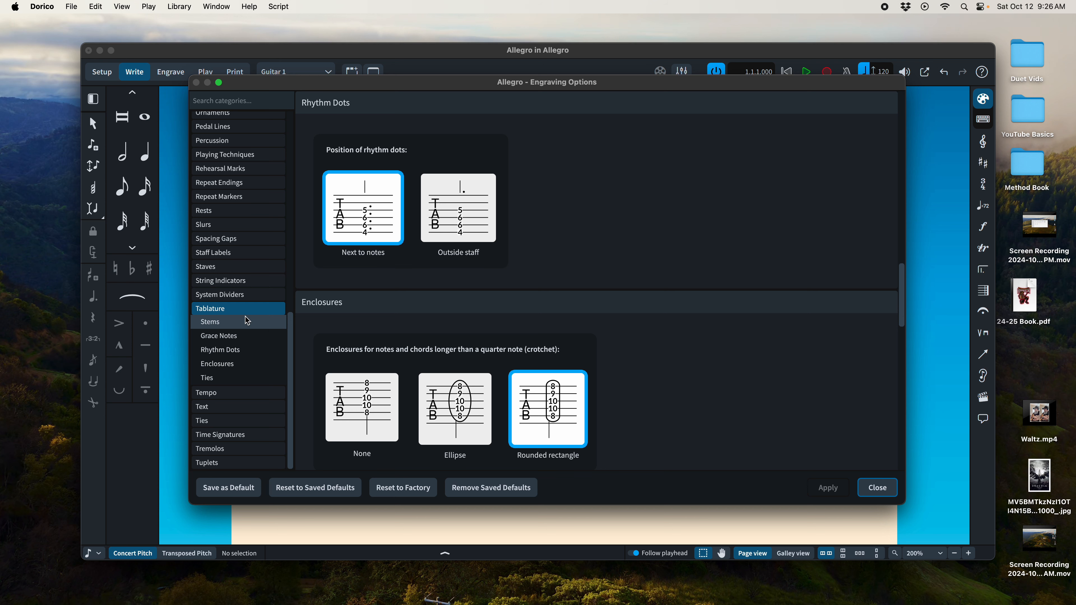
scroll(555, 394, down, 5)
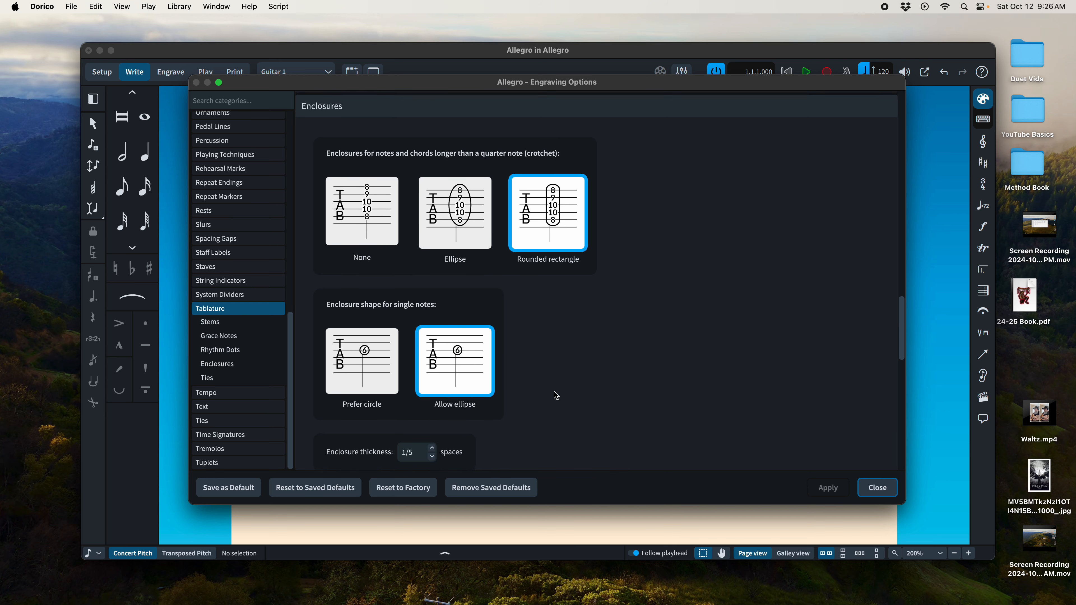
scroll(556, 395, down, 3)
scroll(556, 395, up, 10)
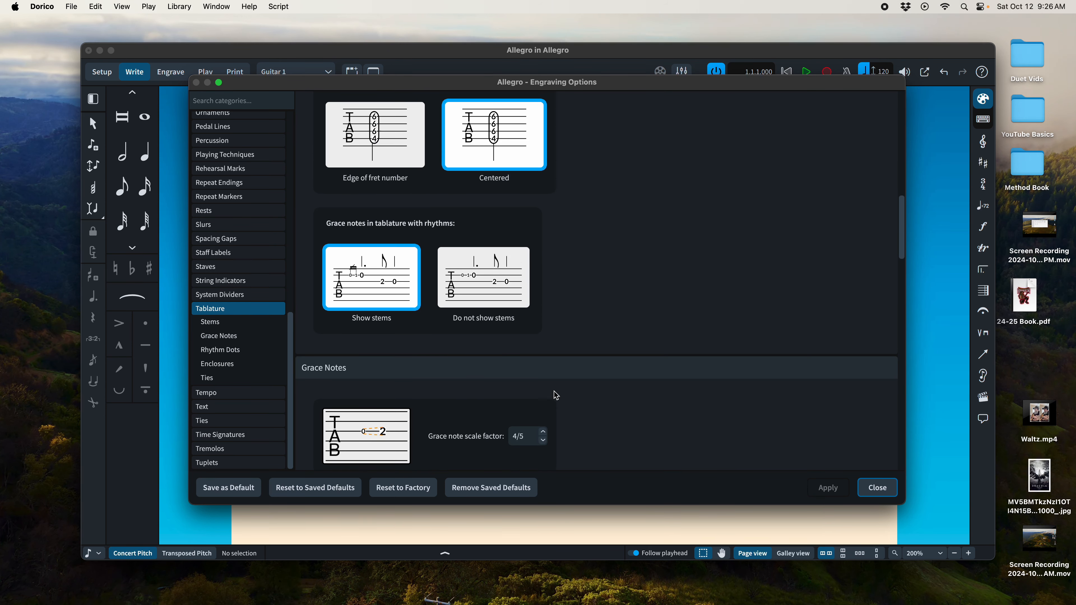
scroll(557, 396, up, 10)
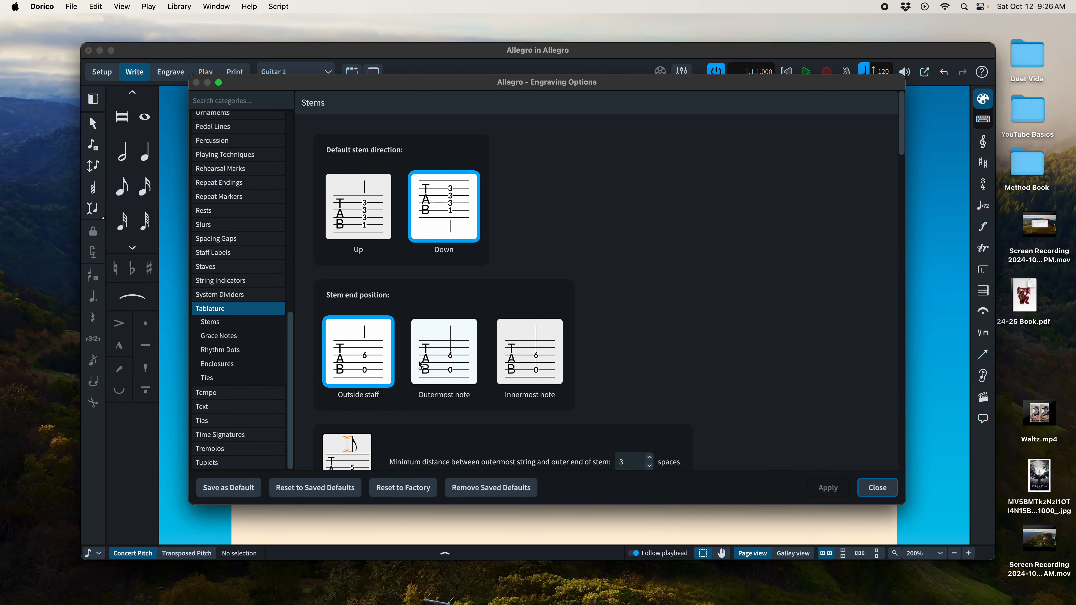
Step: Close the Engraving Options and review the Guitar 1 part's tablature rhythms through to the final bar
click(878, 487)
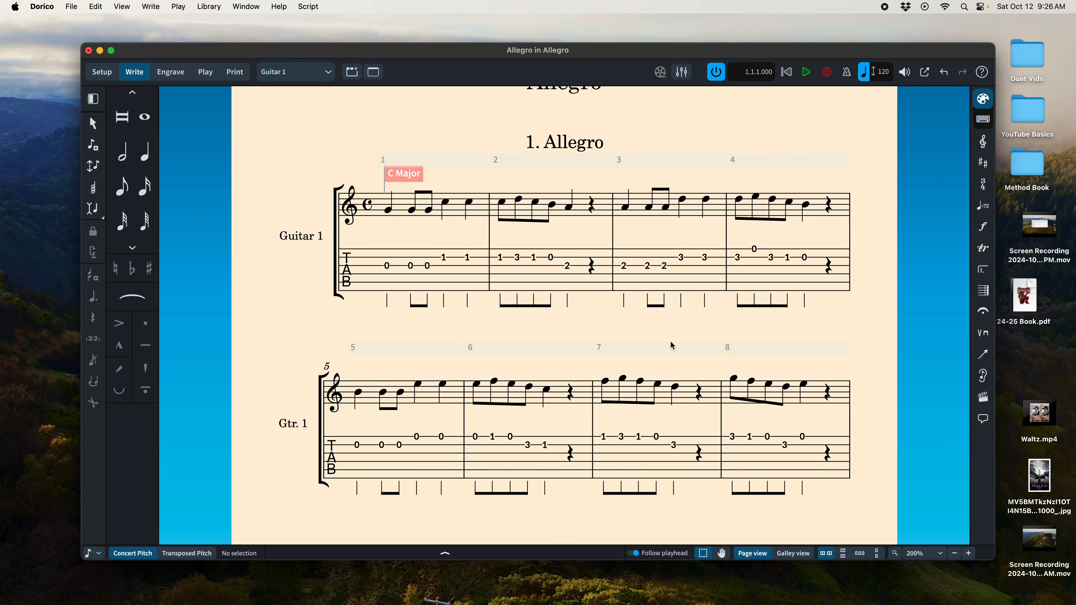
scroll(673, 346, down, 5)
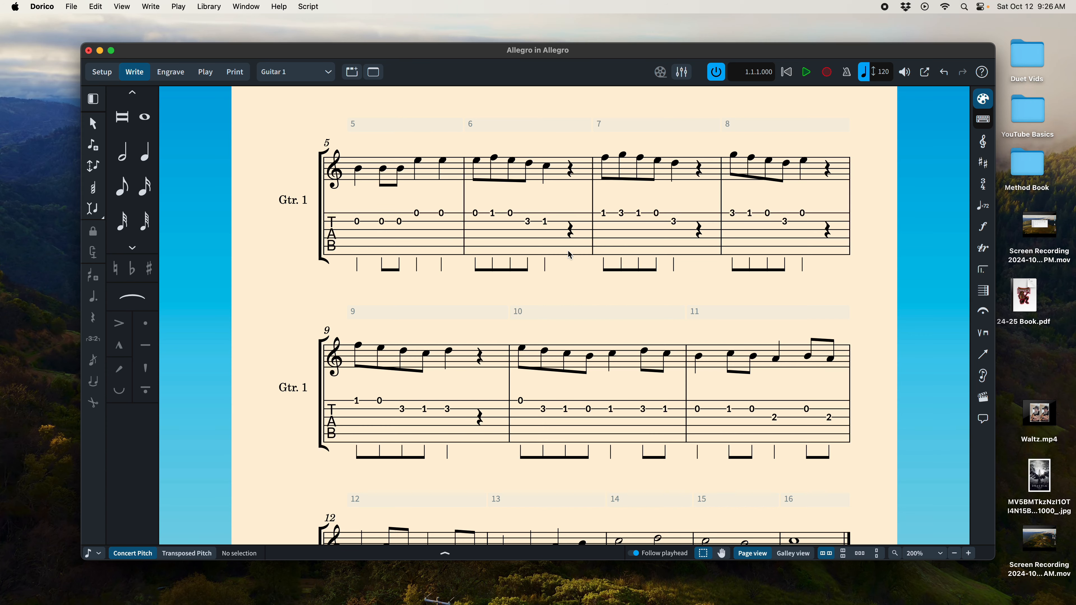
scroll(605, 299, down, 5)
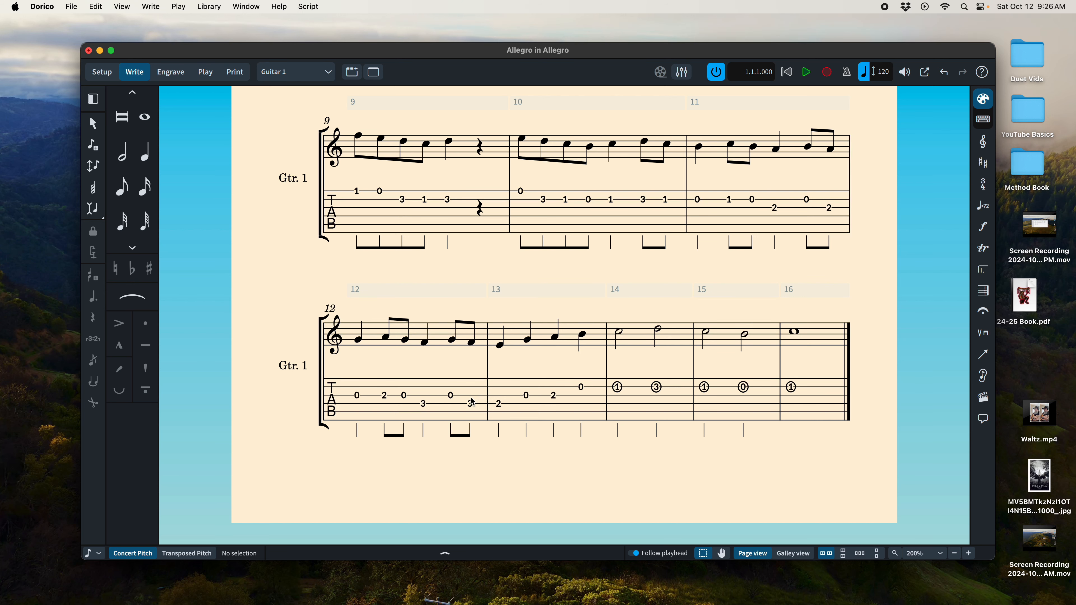
scroll(505, 370, up, 5)
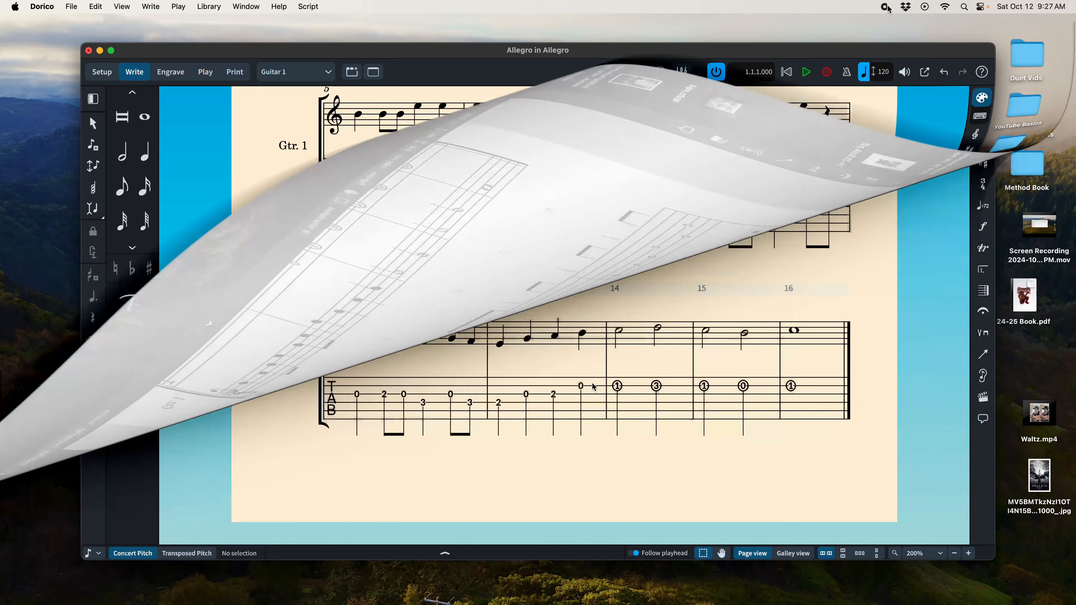
scroll(492, 365, up, 5)
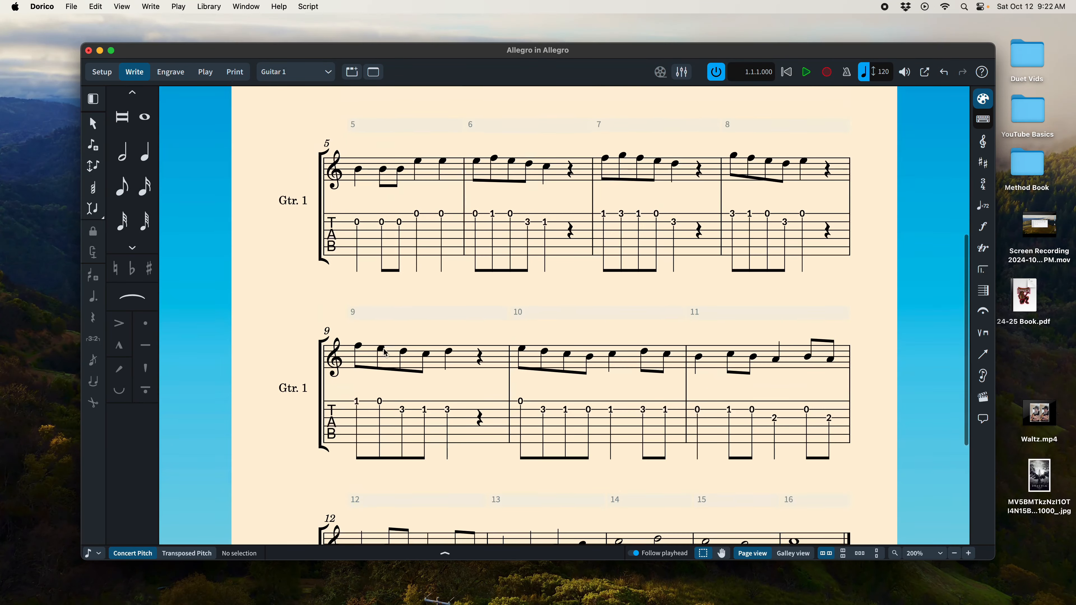
scroll(656, 309, down, 5)
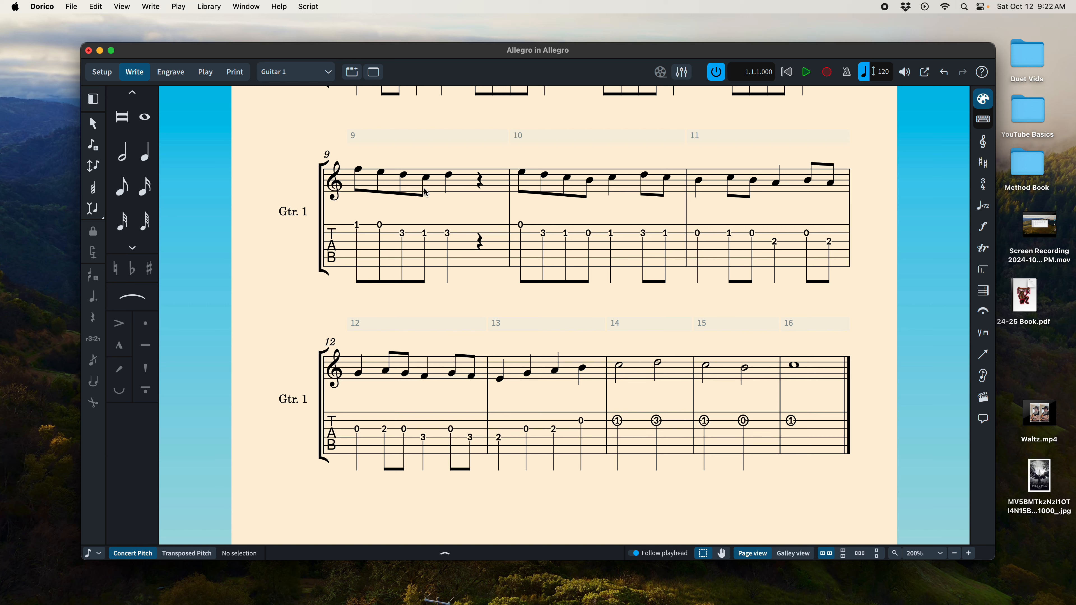
Step: In the Layout Options for the Guitar 1 layout, set Guitar 1 to Tablature only under Fretted Instruments, apply it and review the part
click(212, 7)
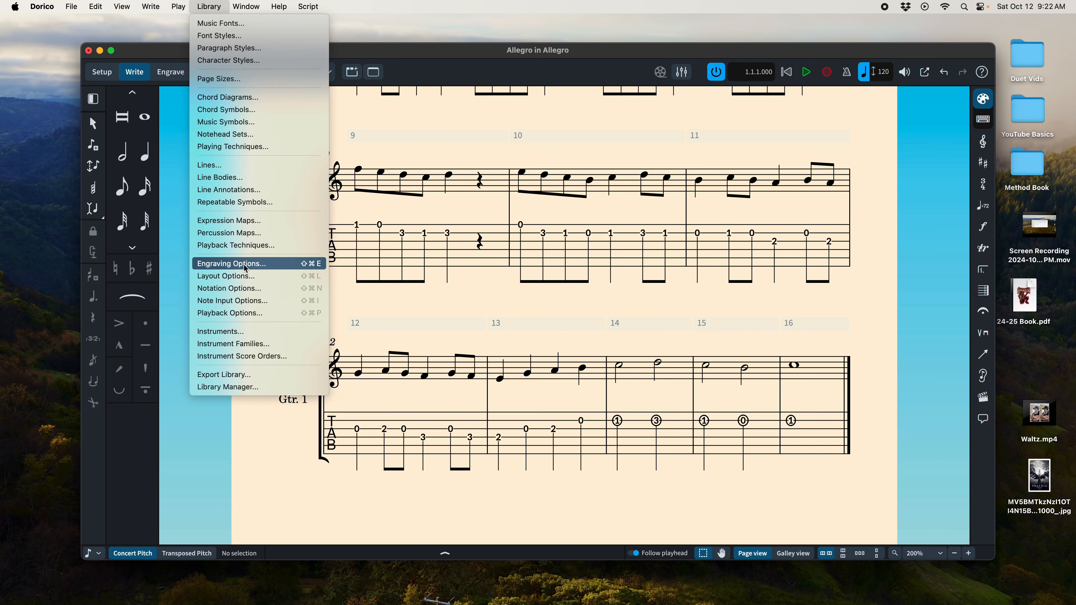
click(247, 277)
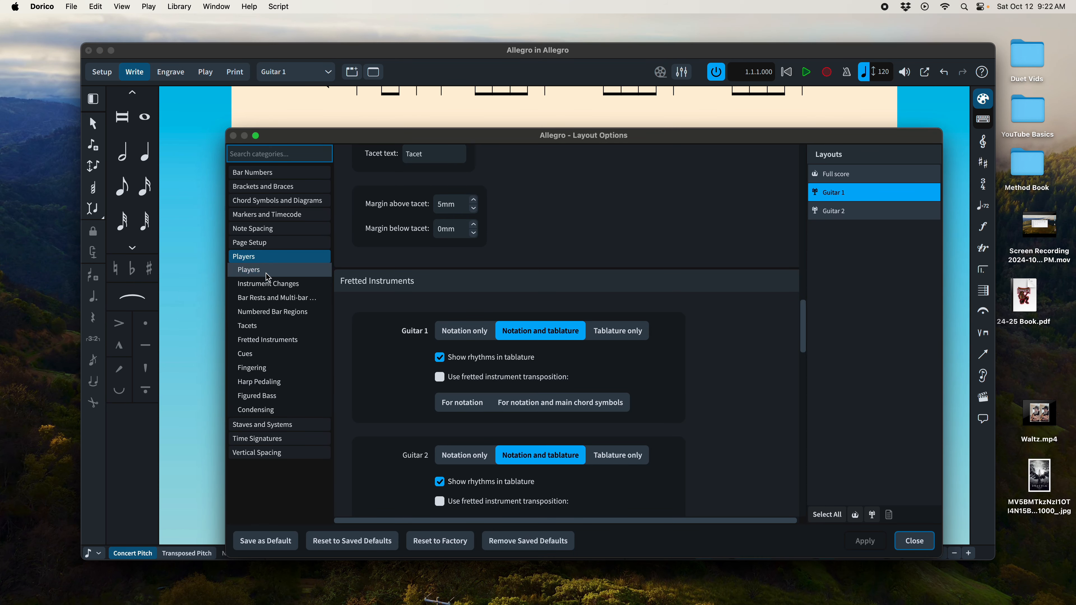
scroll(386, 333, up, 5)
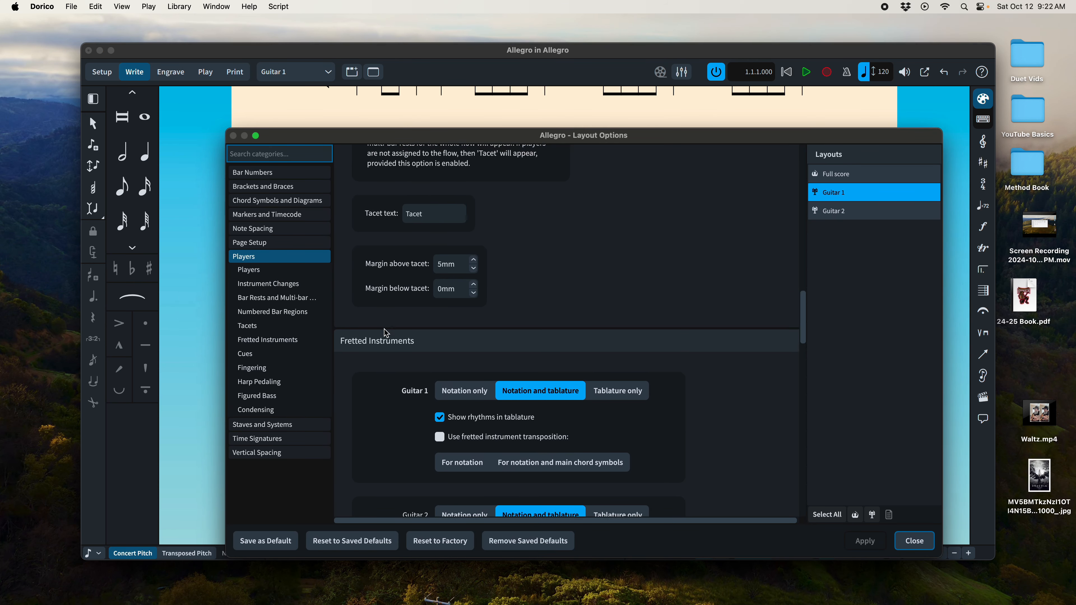
scroll(386, 333, down, 7)
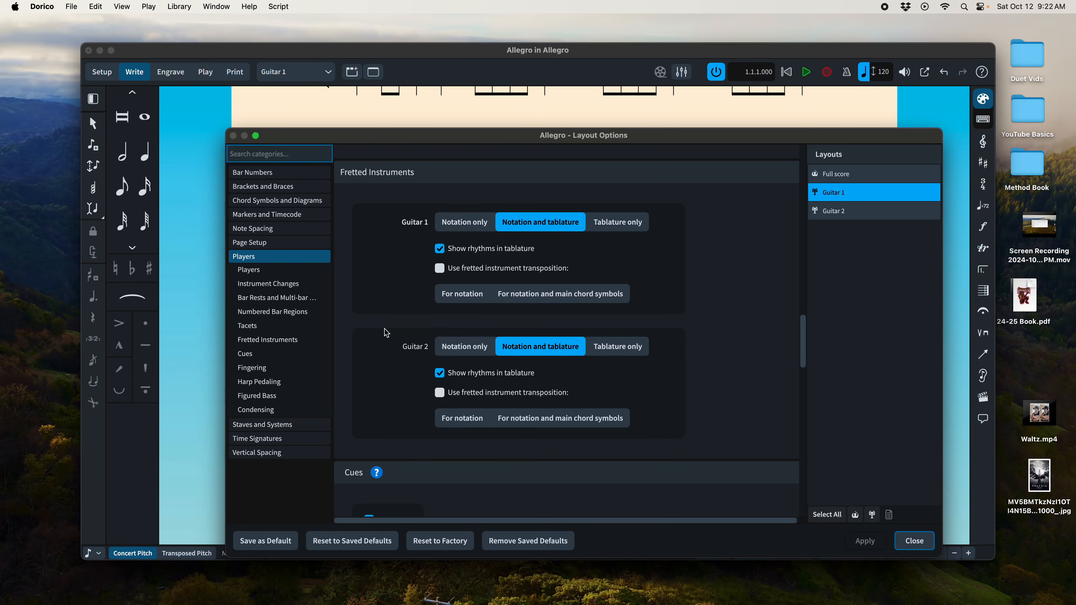
click(625, 225)
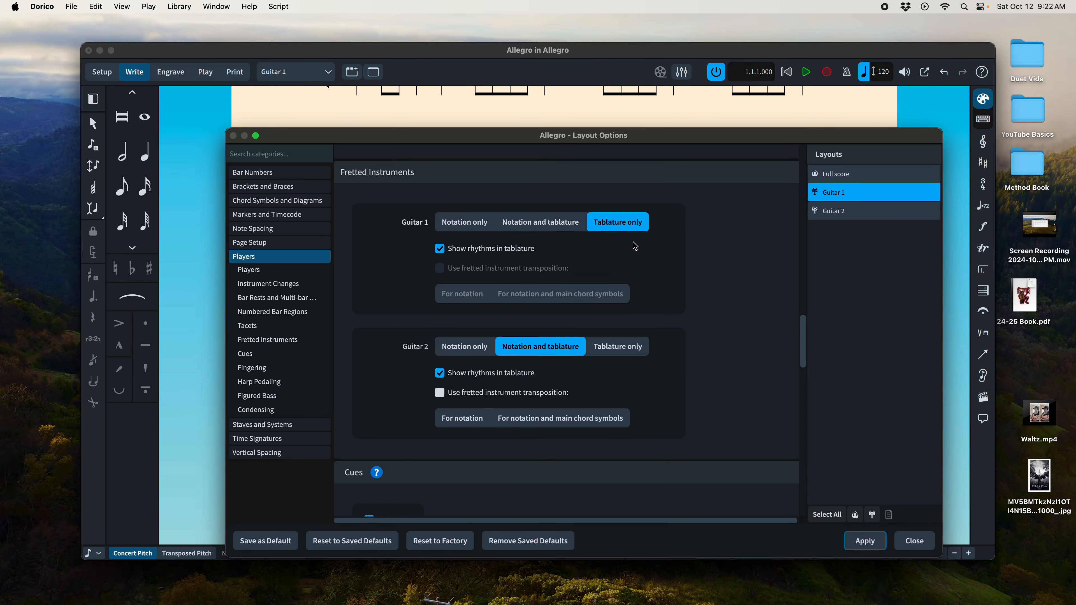
click(866, 540)
click(923, 548)
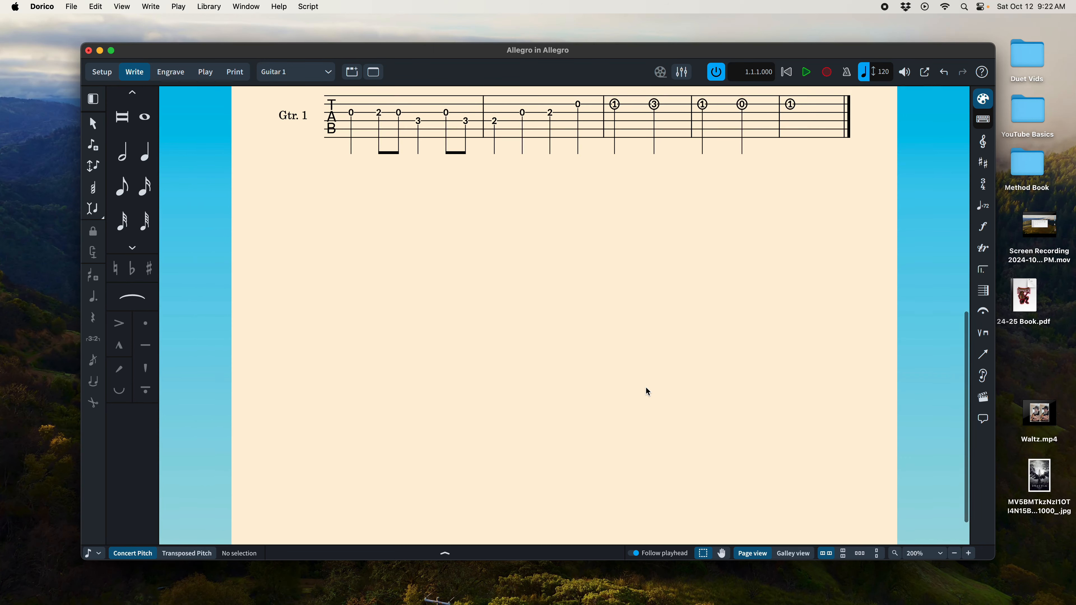
scroll(646, 387, up, 10)
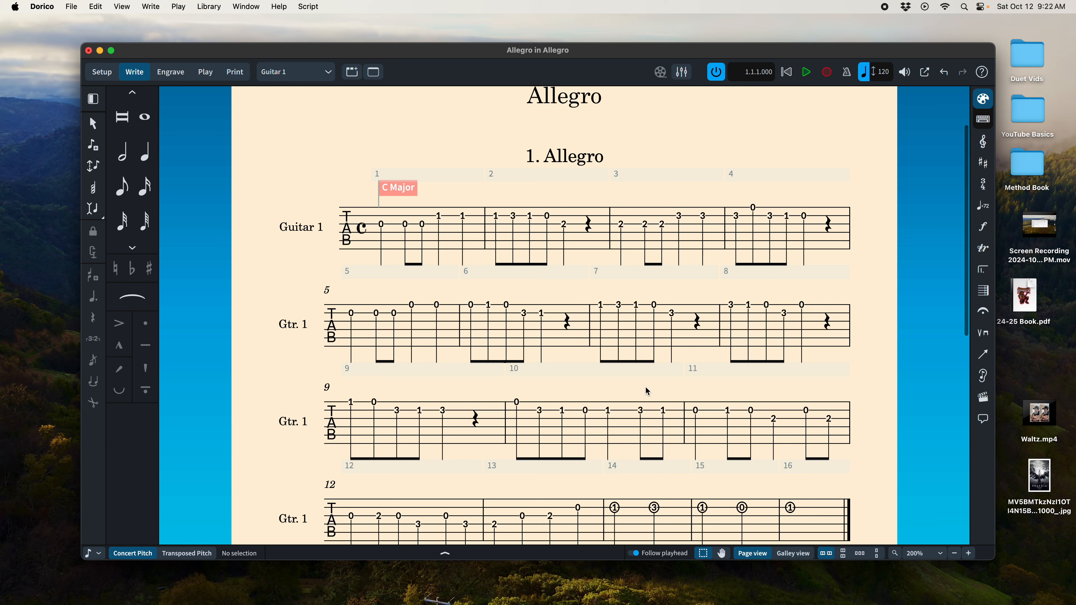